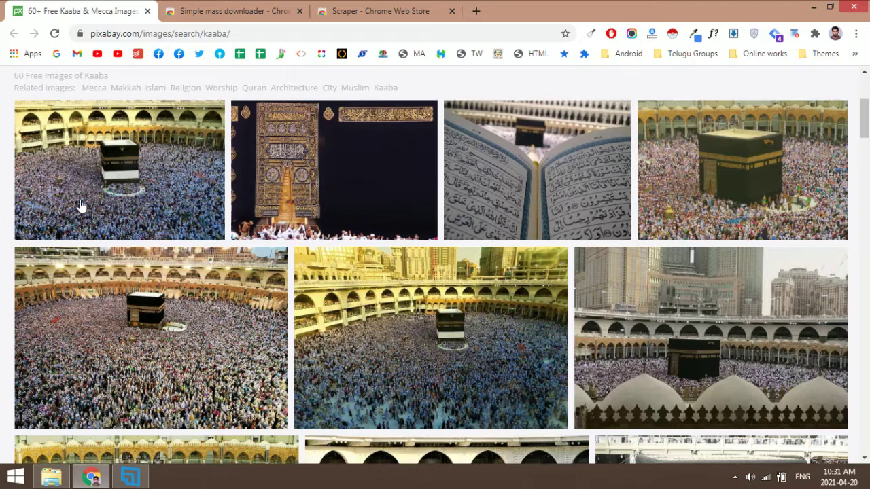
- Scroll through the Pixabay results page showing the 60 free Kaaba images
scroll(197, 192, up, 3)
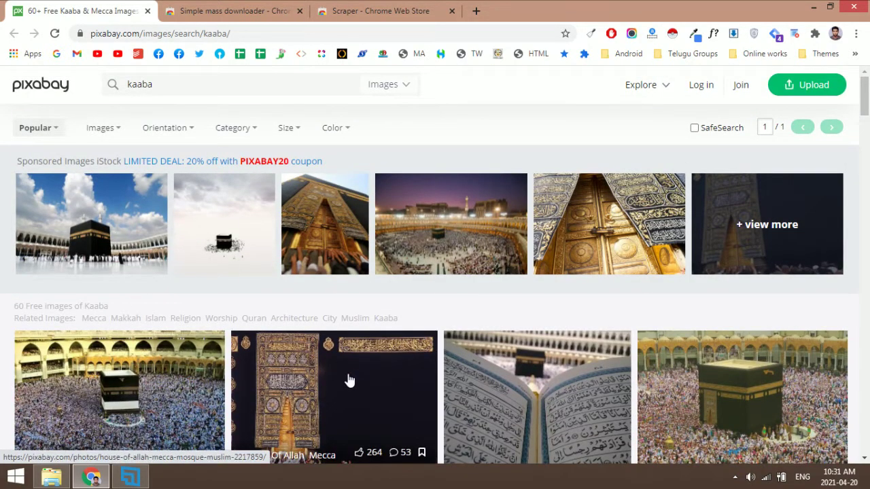
scroll(347, 381, down, 3)
scroll(348, 380, down, 2)
scroll(348, 378, up, 2)
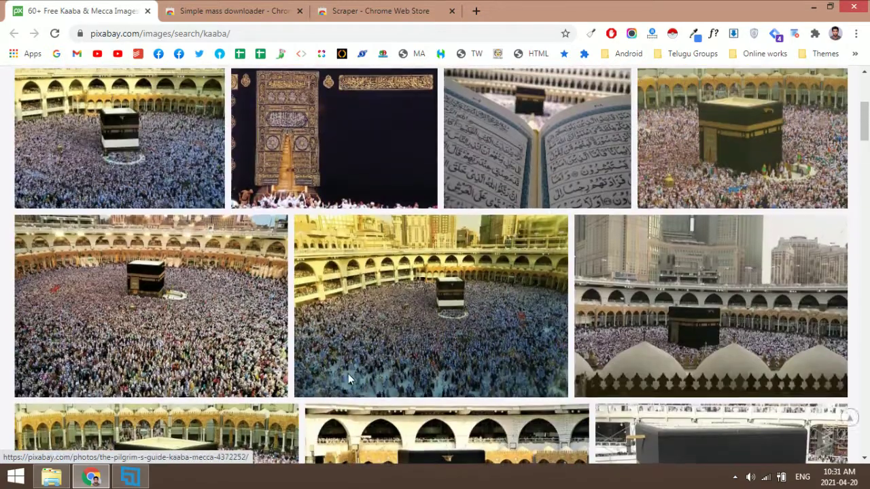
scroll(141, 290, up, 2)
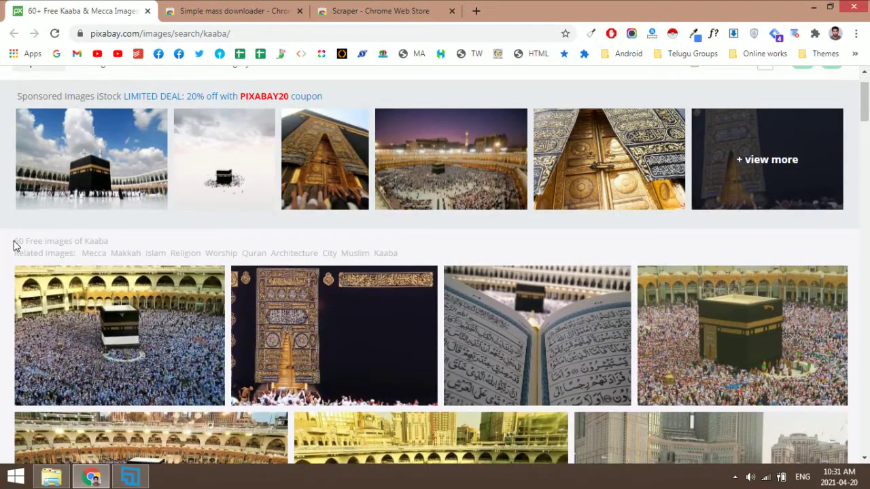
drag(15, 241, 112, 240)
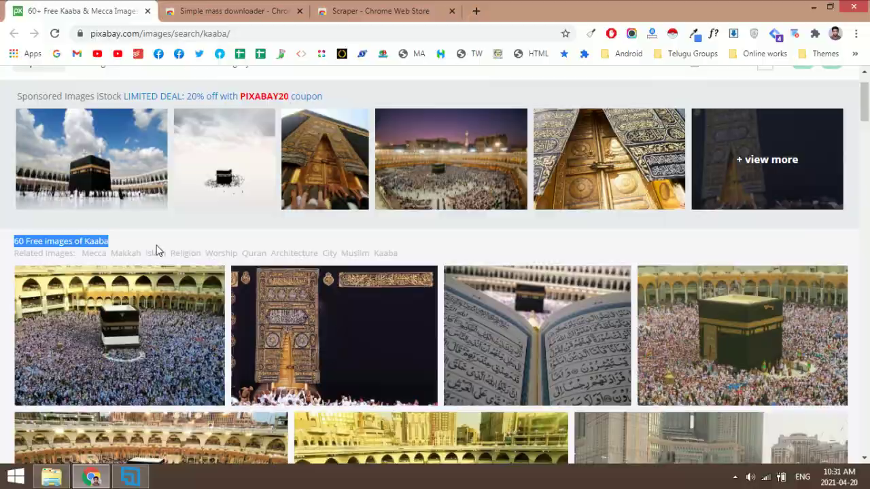
click(1, 296)
scroll(330, 324, down, 3)
scroll(330, 324, down, 3)
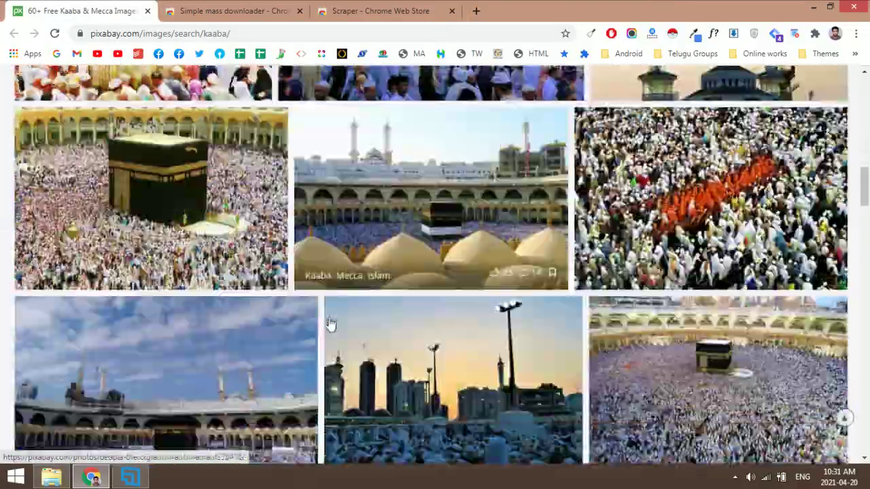
scroll(330, 324, down, 3)
scroll(331, 325, down, 5)
scroll(330, 324, down, 2)
scroll(330, 324, down, 4)
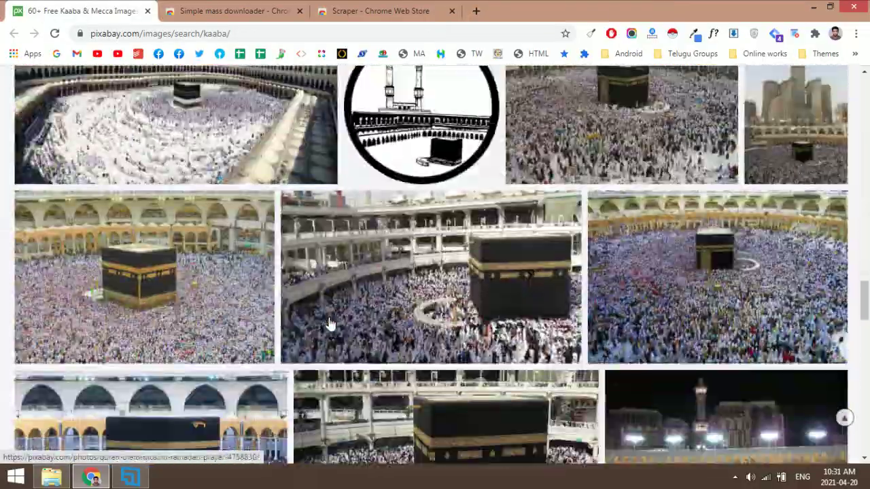
scroll(330, 324, up, 10)
scroll(330, 325, up, 5)
scroll(245, 285, up, 5)
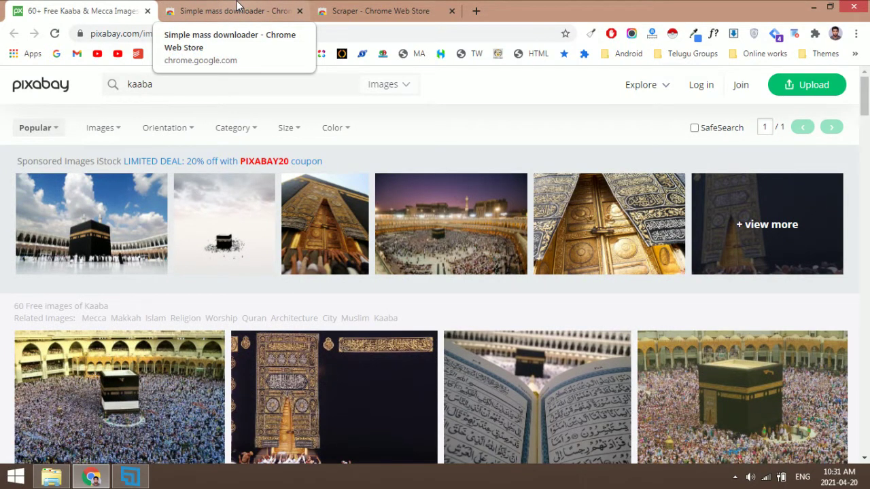
- Review the Simple mass downloader and Scraper extension store pages
click(238, 7)
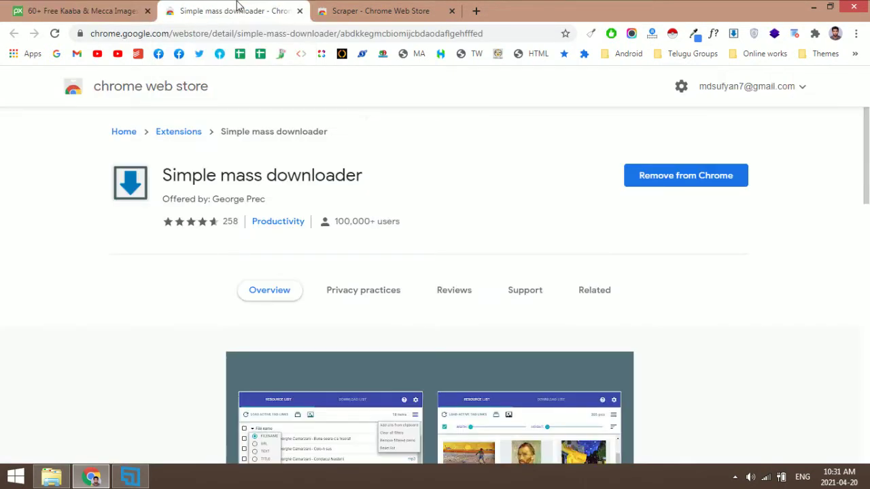
drag(161, 175, 372, 184)
click(373, 185)
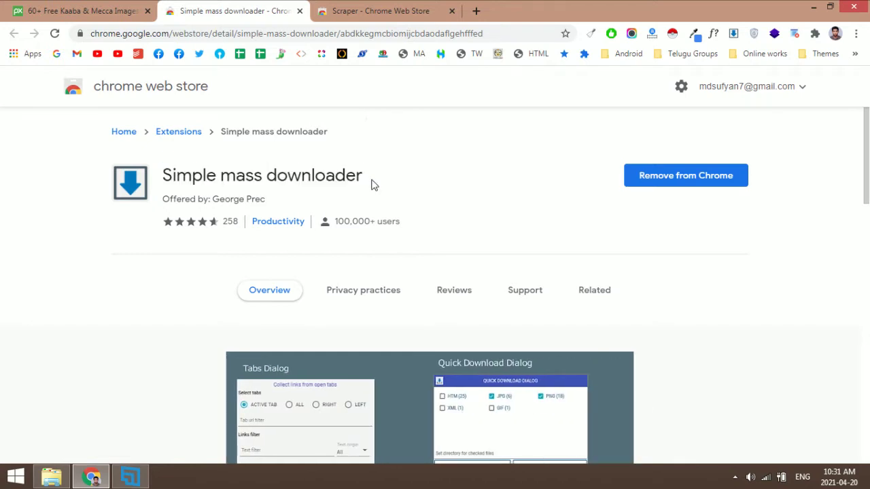
click(372, 8)
drag(169, 175, 233, 178)
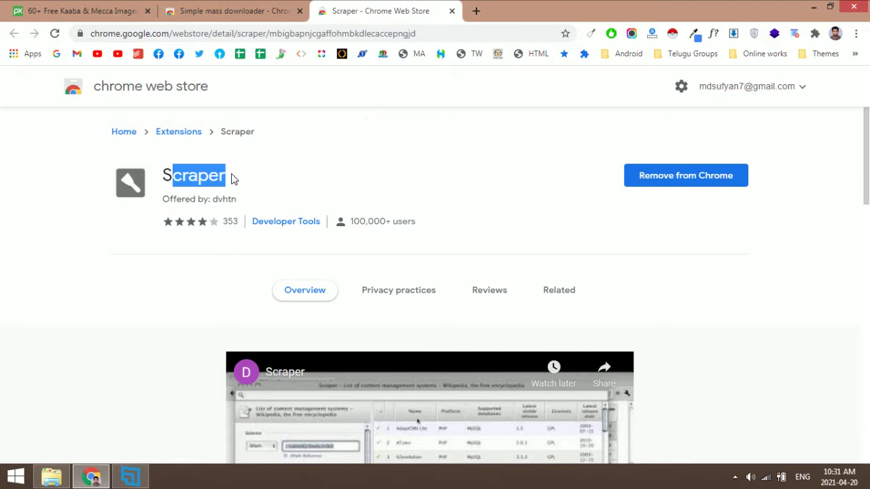
click(234, 178)
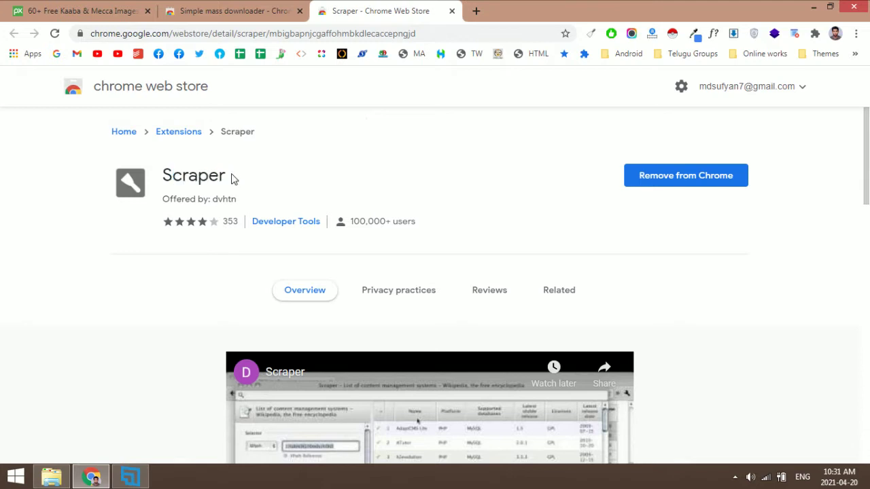
click(207, 19)
click(412, 8)
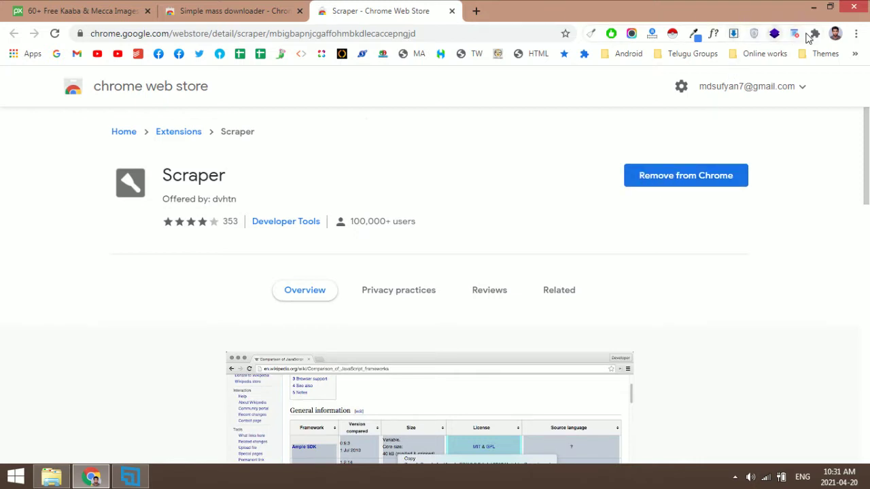
- Check the installed extensions and the Simple mass downloader panel before returning to Pixabay
click(814, 34)
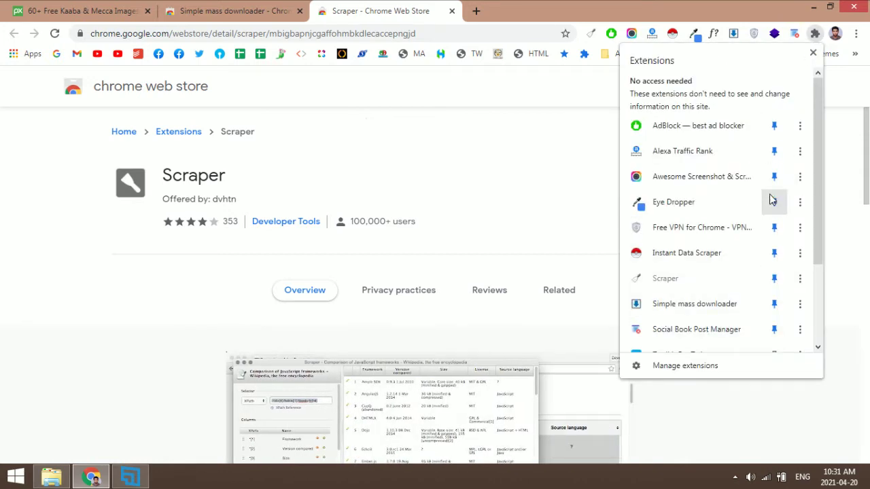
click(562, 195)
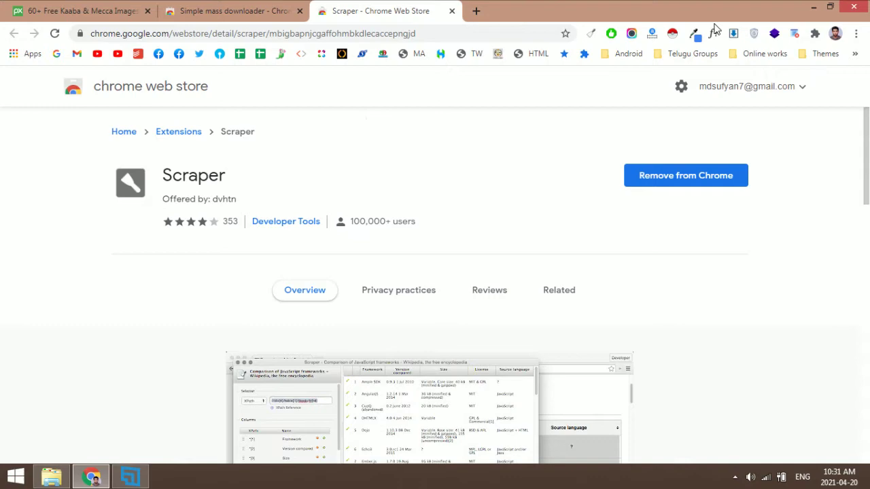
click(732, 34)
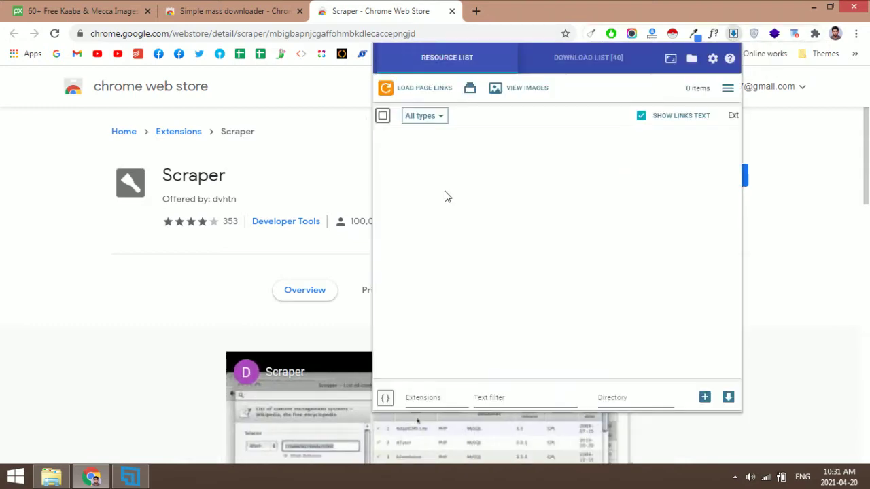
click(305, 195)
click(235, 9)
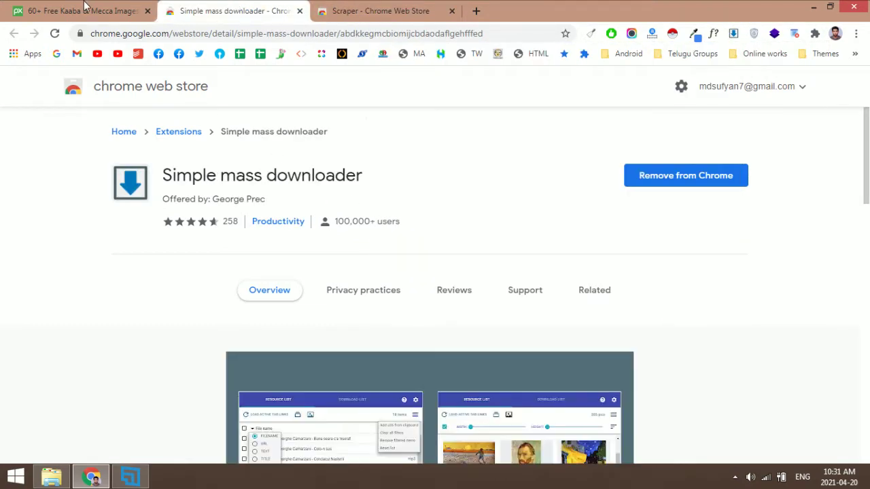
click(85, 8)
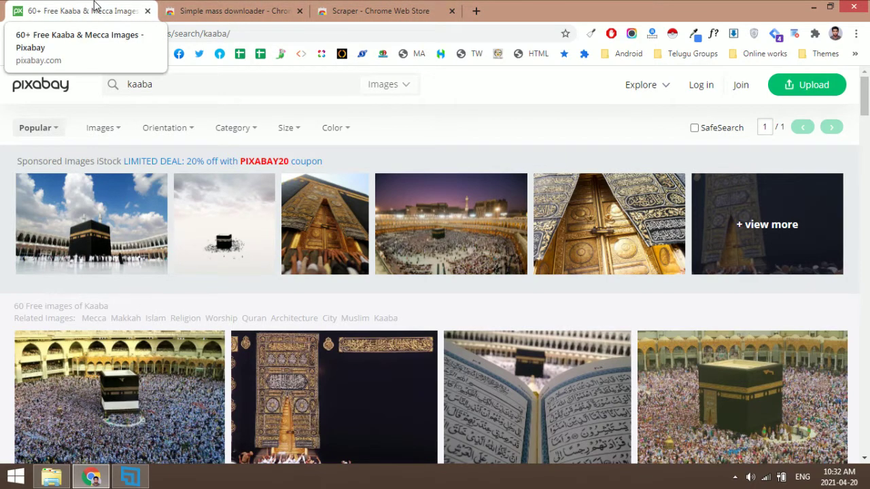
- Use Scrape similar on the first Kaaba image to gather all result images
scroll(115, 248, down, 3)
mouse_move(120, 211)
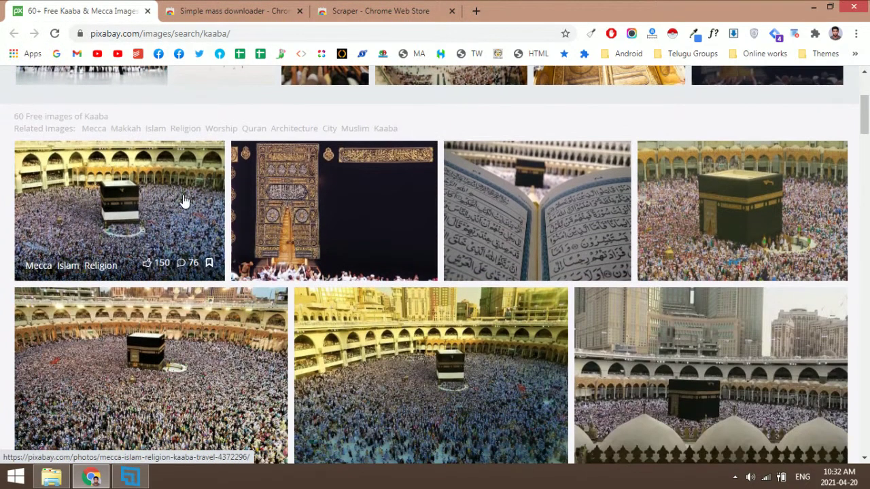
right_click(97, 208)
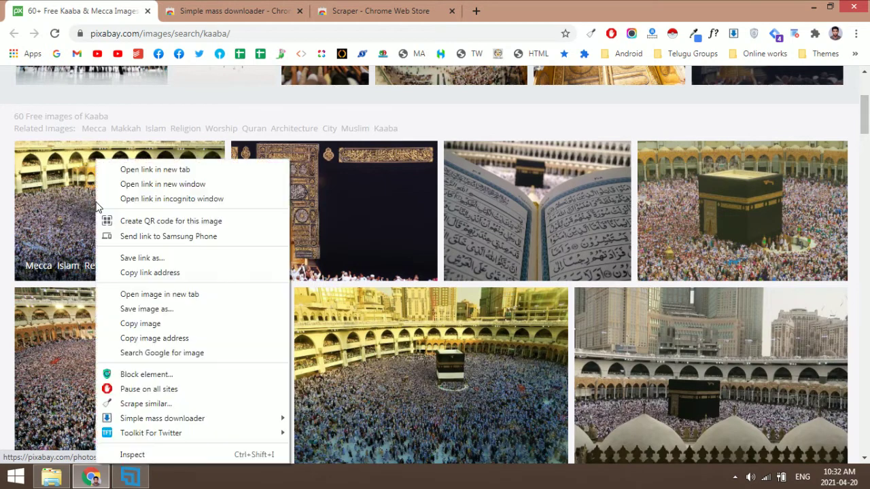
click(138, 405)
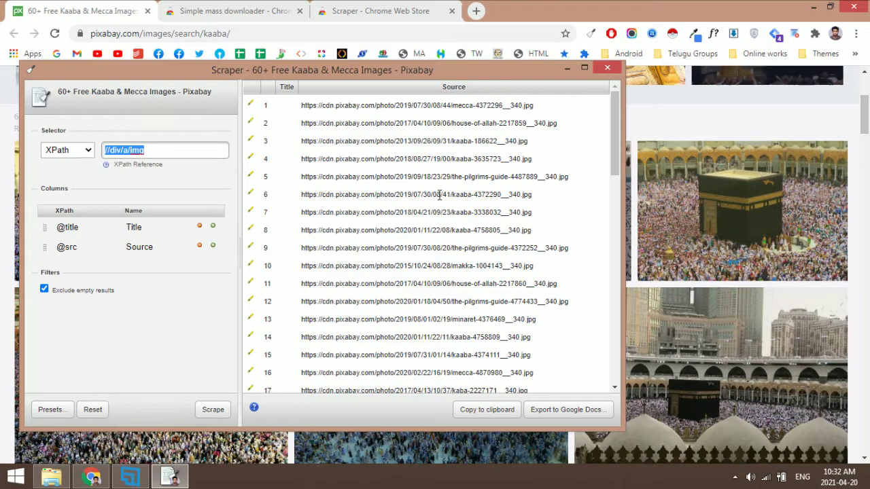
scroll(442, 271, down, 10)
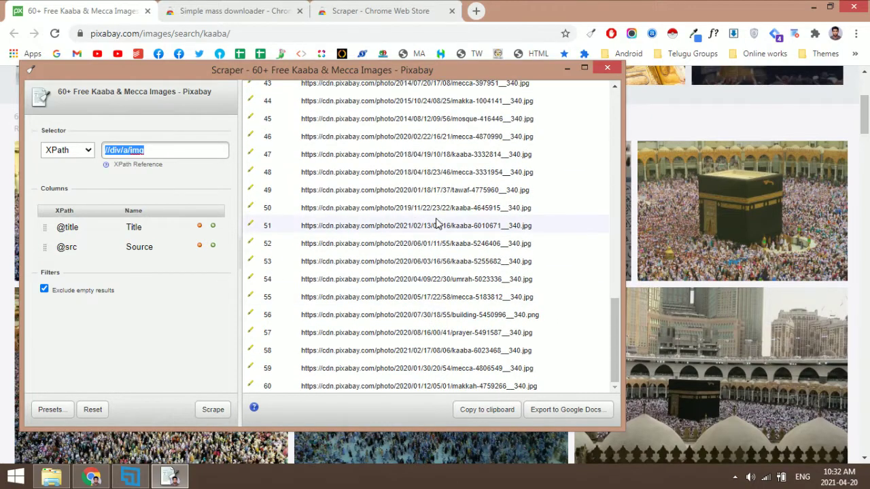
scroll(443, 224, up, 10)
scroll(373, 230, down, 10)
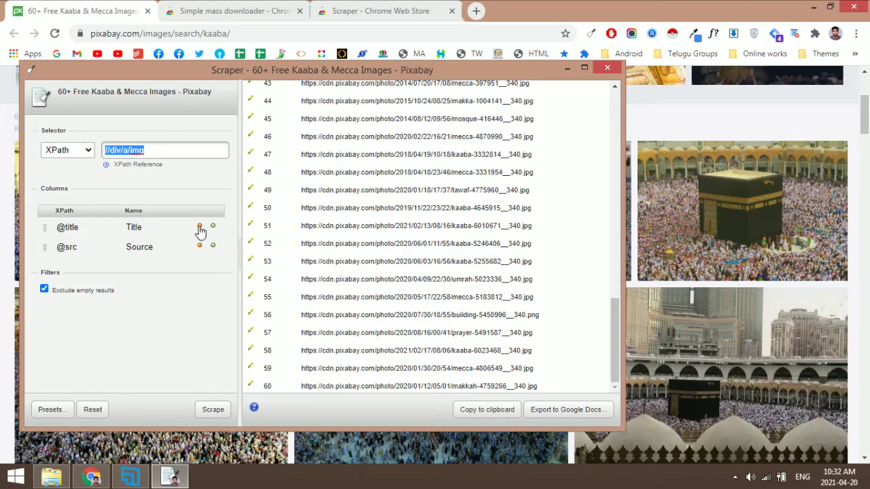
click(199, 226)
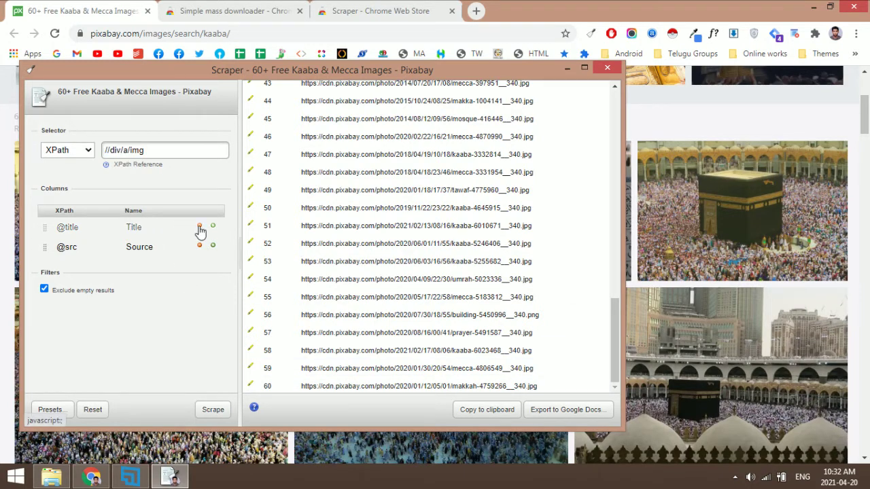
click(212, 410)
scroll(331, 188, up, 5)
scroll(330, 188, up, 6)
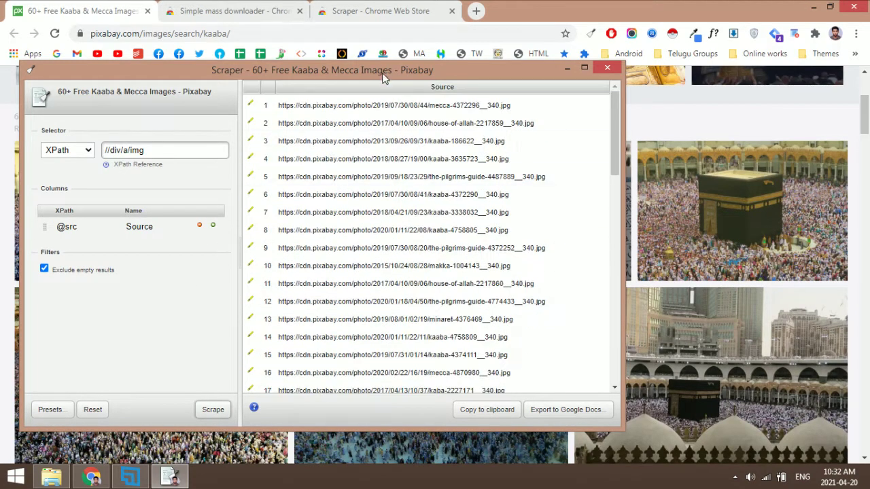
drag(369, 107, 379, 163)
click(381, 168)
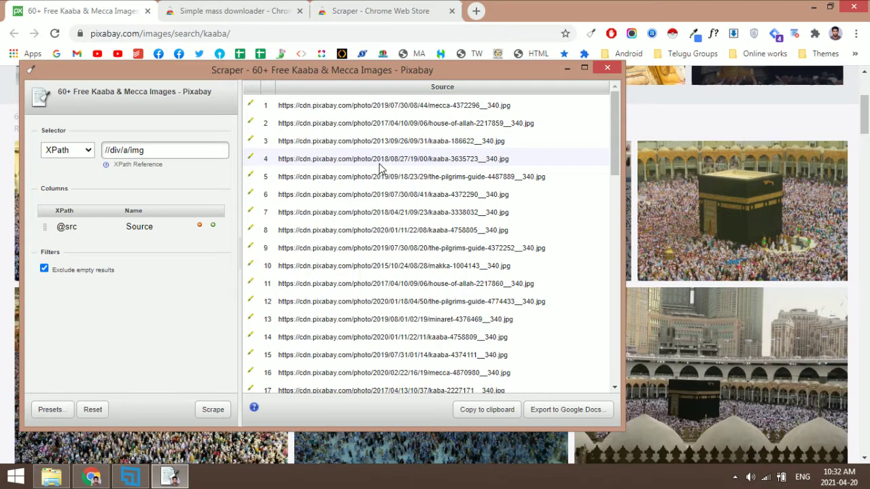
triple_click(375, 105)
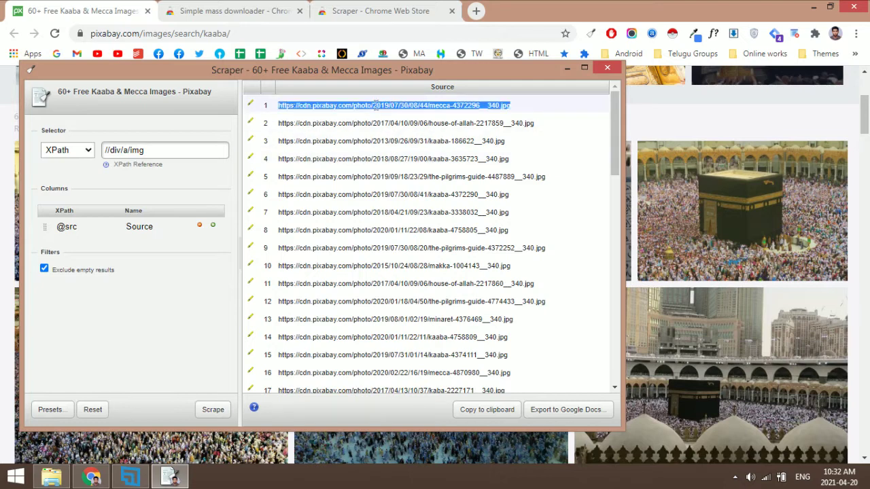
right_click(375, 105)
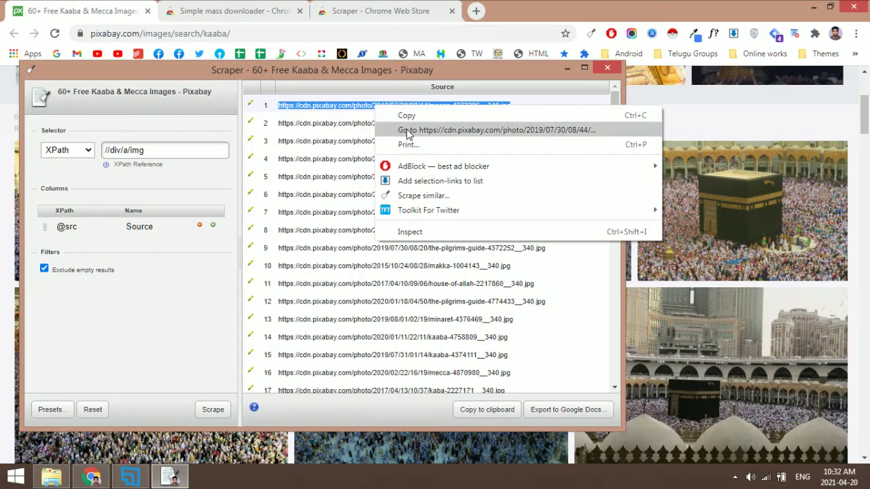
click(446, 131)
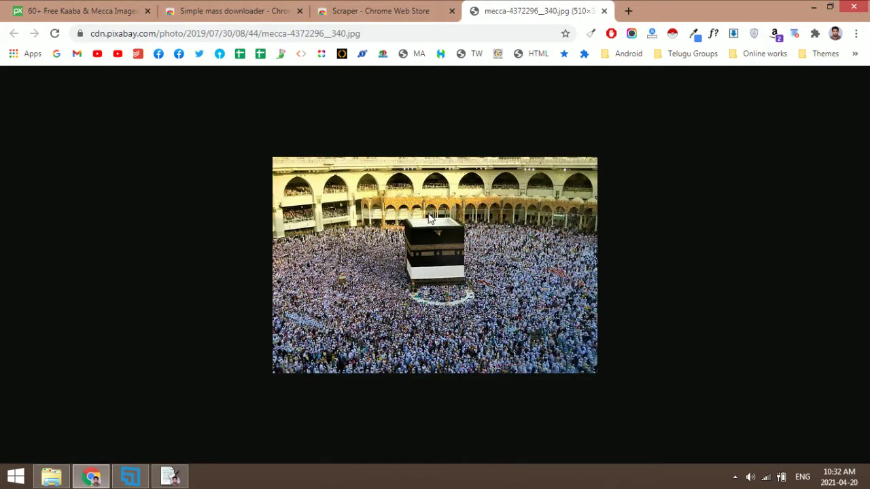
click(98, 8)
click(537, 8)
click(170, 477)
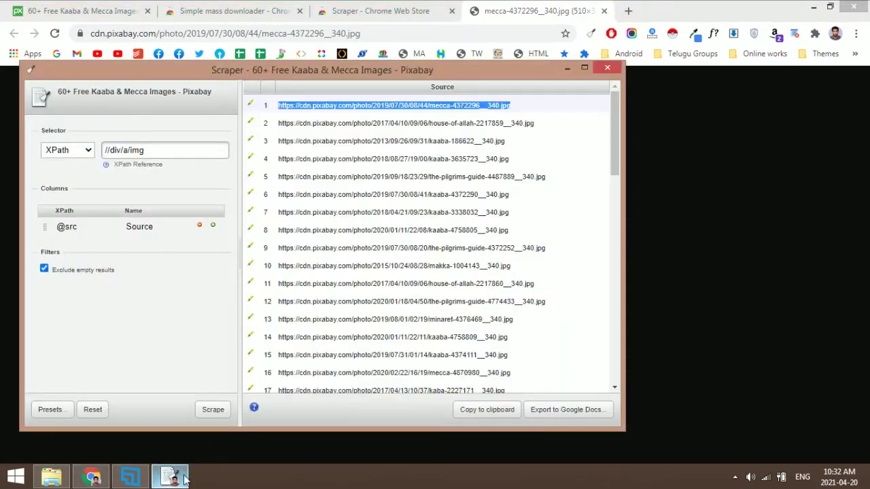
triple_click(432, 195)
right_click(432, 195)
click(451, 218)
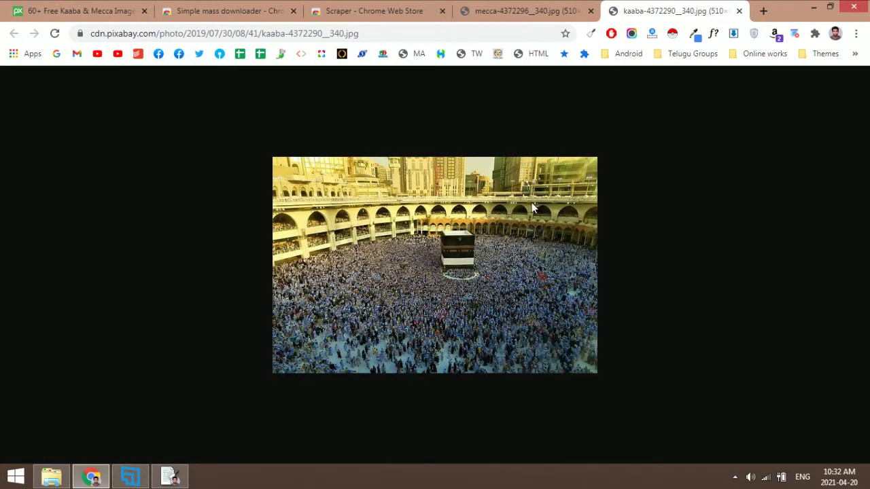
key(ctrl+w)
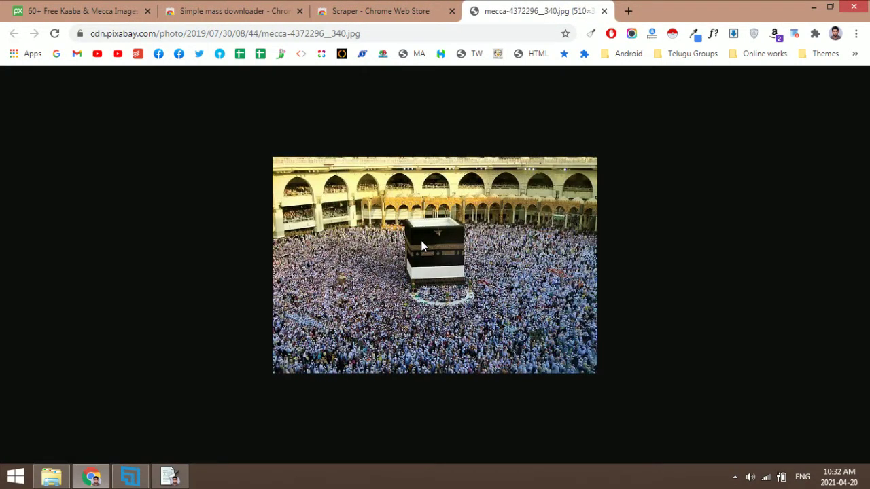
key(ctrl+w)
key(ctrl+shift+Tab)
key(ctrl+shift+Tab)
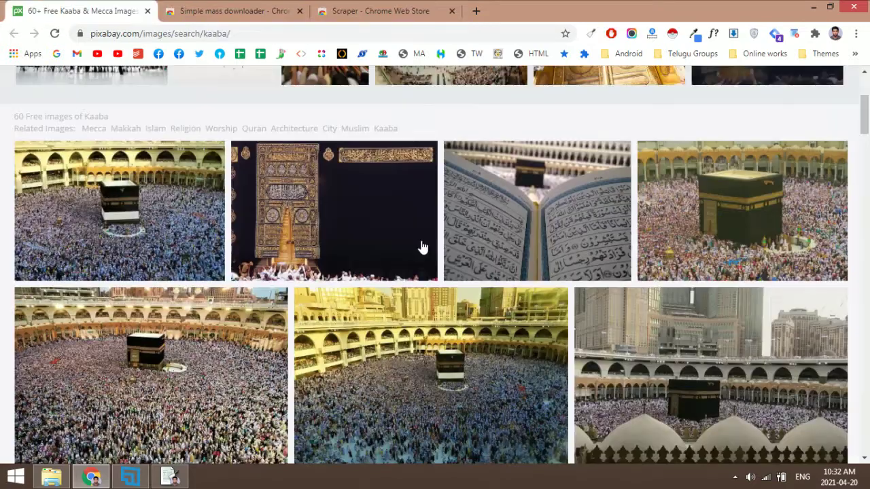
- Copy all scraped image URLs to the clipboard and close the Scraper window
key(alt+Tab)
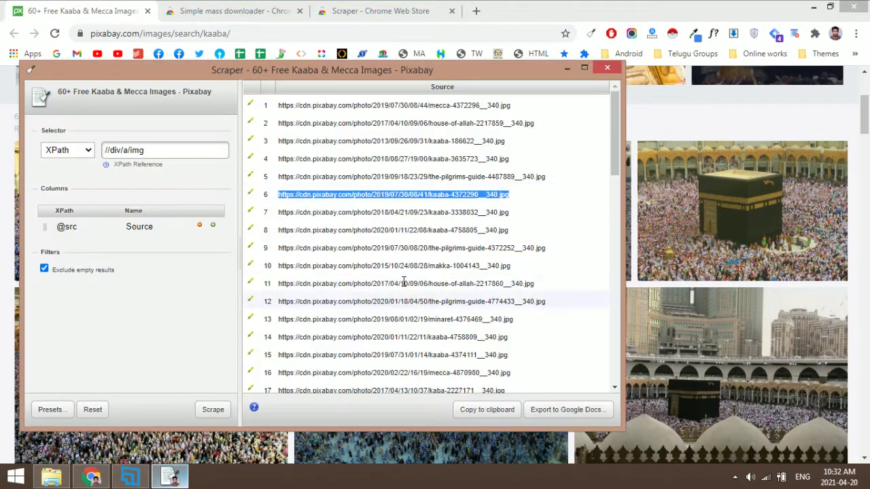
click(493, 413)
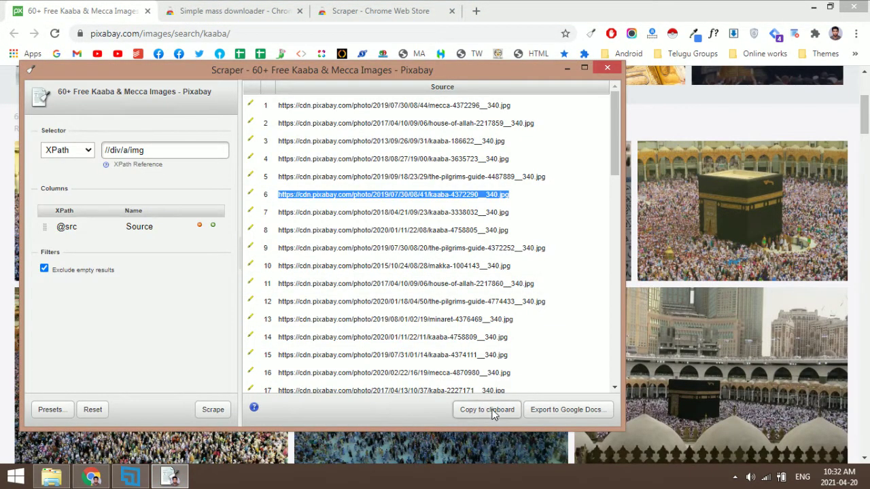
click(409, 212)
scroll(410, 211, down, 5)
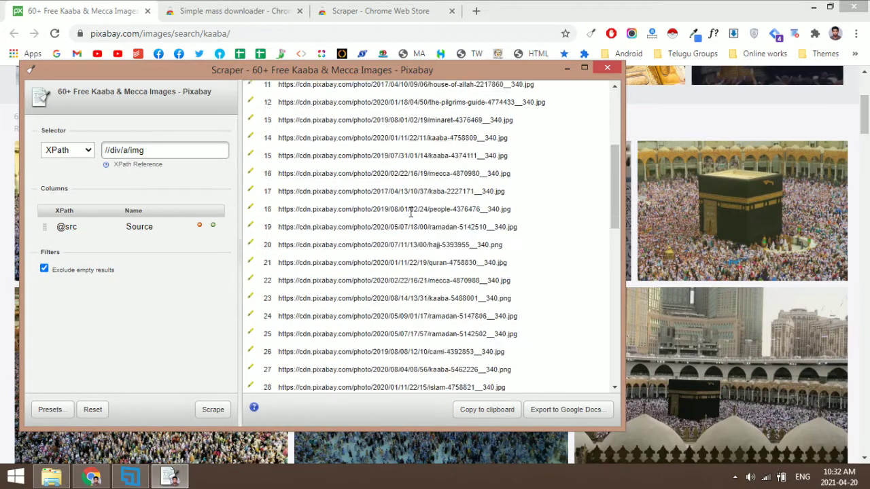
scroll(411, 211, down, 5)
click(101, 6)
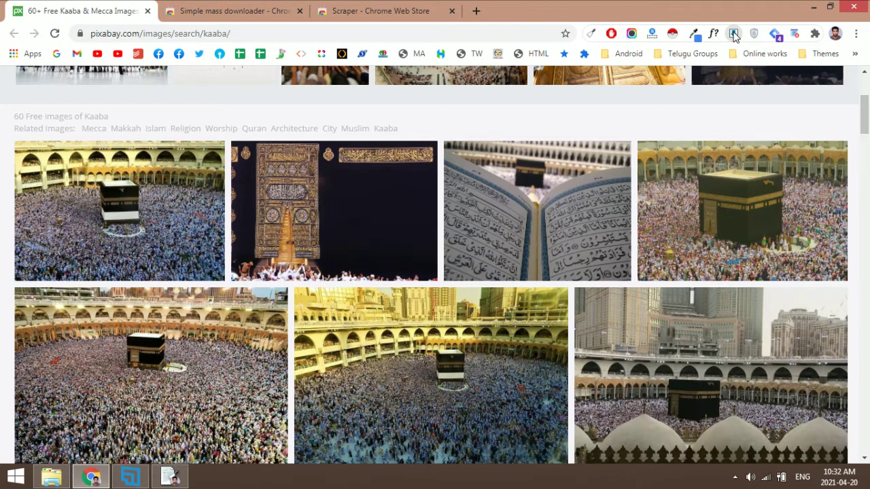
- Download every listed Kaaba image with Simple mass downloader's Start Selected
click(733, 35)
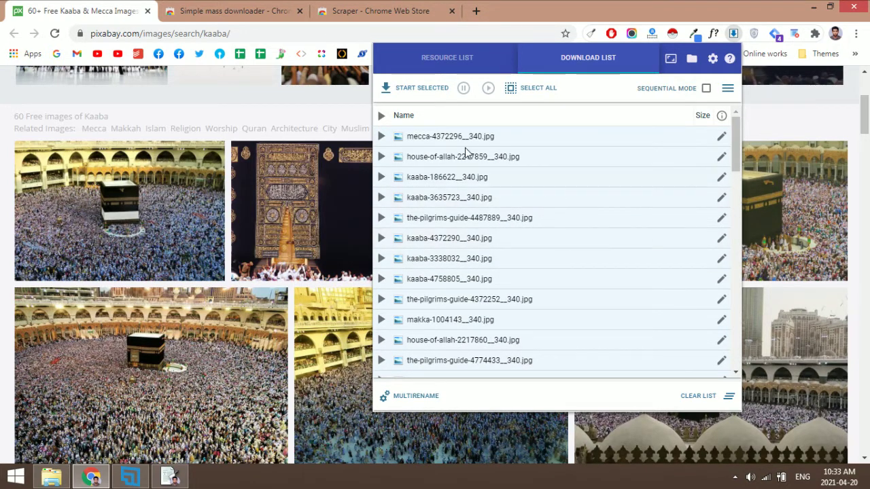
click(415, 93)
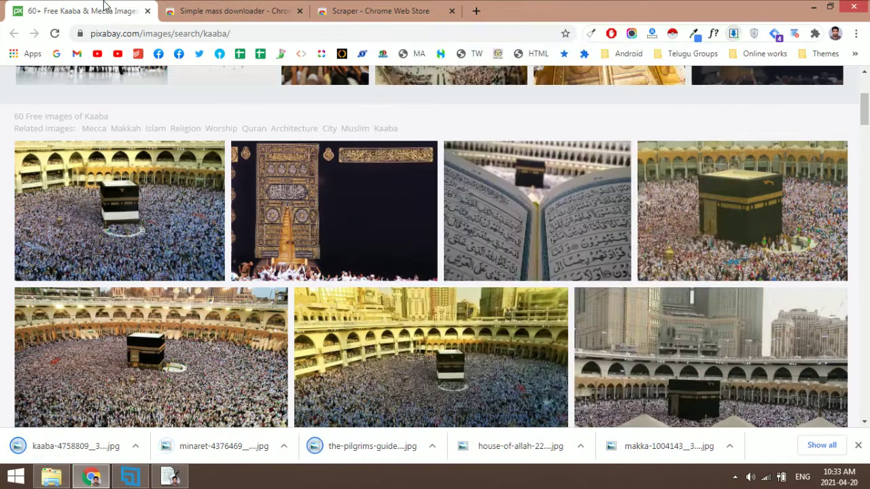
click(191, 201)
- Open the first Kaaba photo's page in a new tab and bring up the photo's options
middle_click(125, 197)
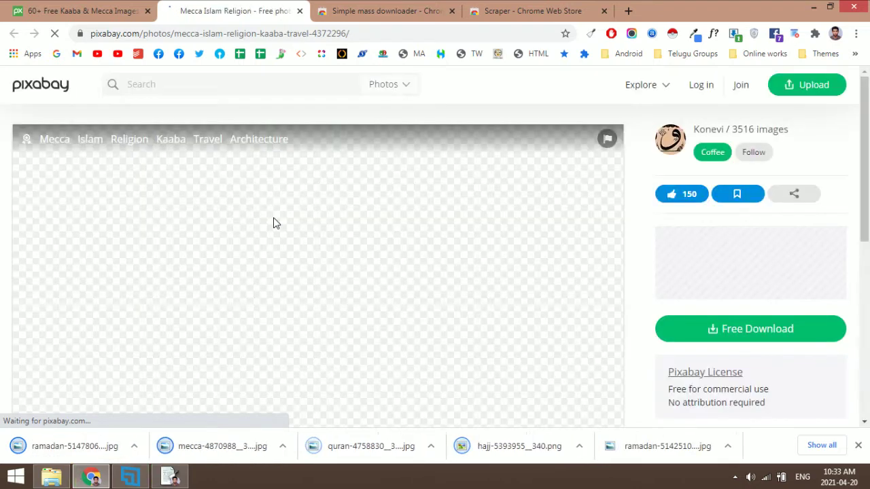
right_click(234, 239)
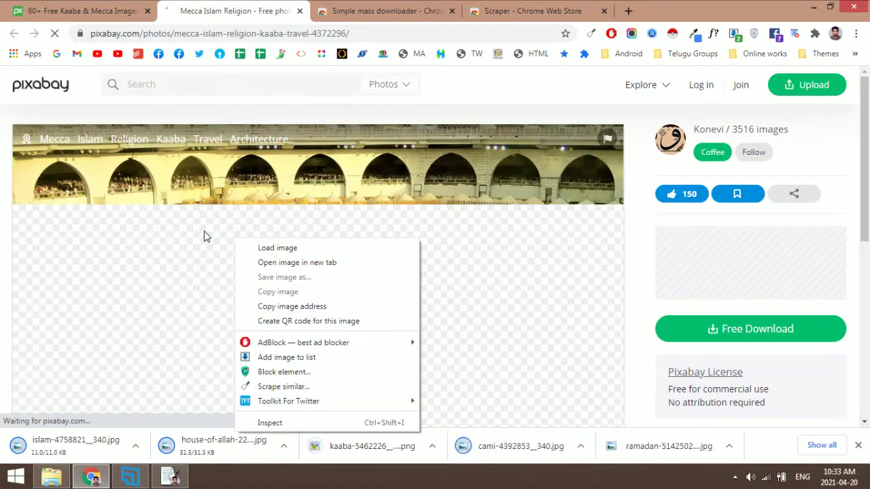
right_click(204, 235)
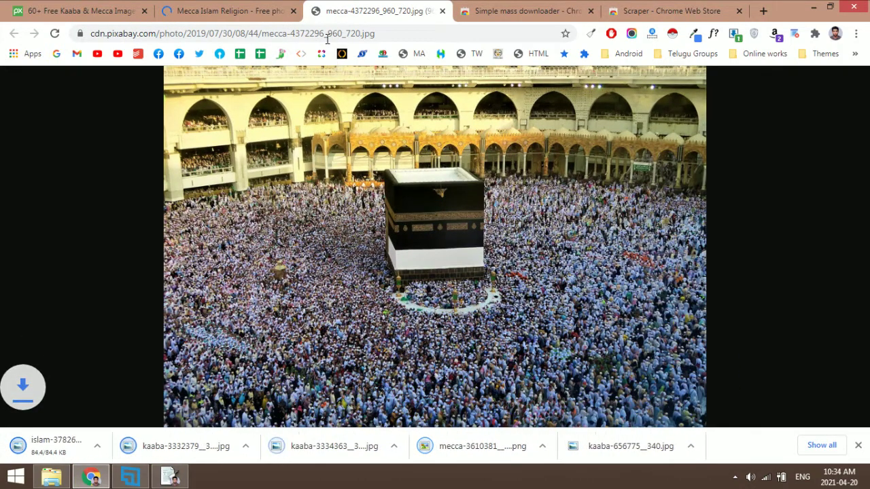
- Open the result's image in a new tab, compare 340 and 960_720 URLs, close the 340 tab
click(105, 10)
right_click(155, 161)
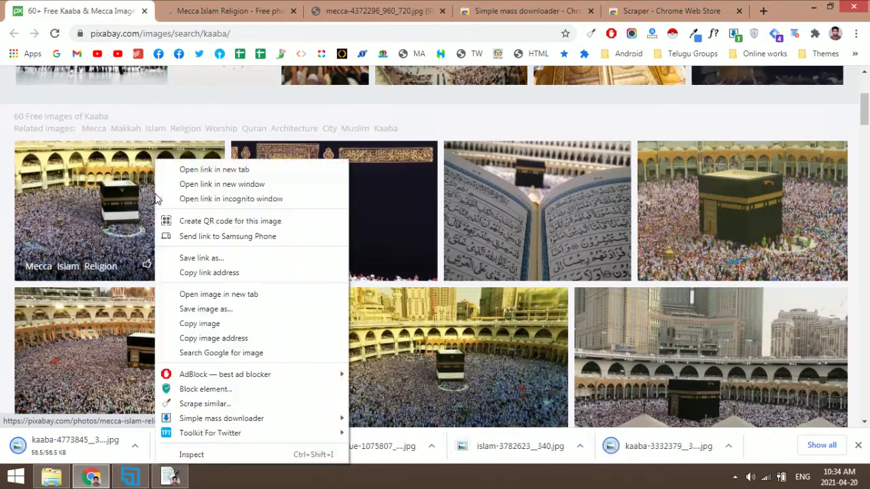
click(211, 295)
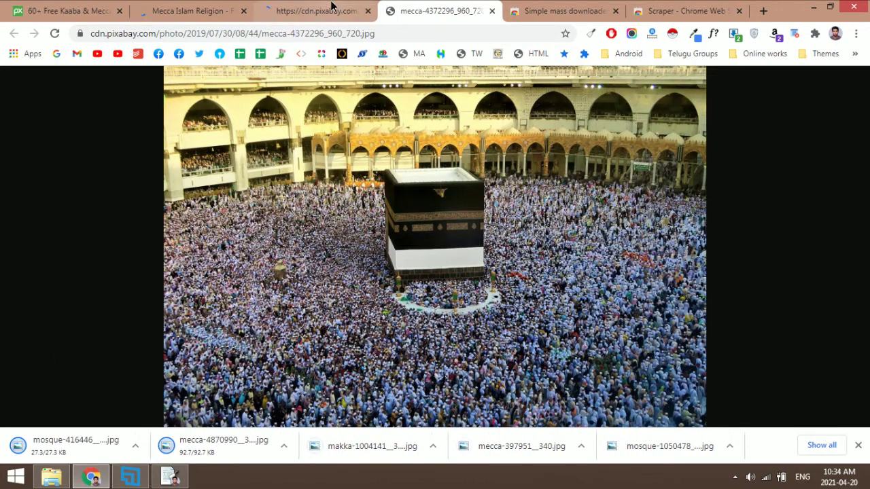
click(331, 9)
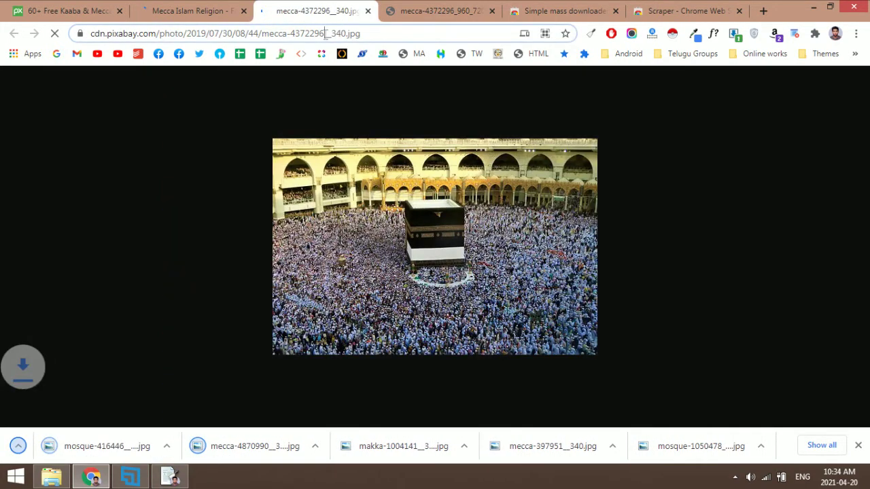
key(ctrl+Tab)
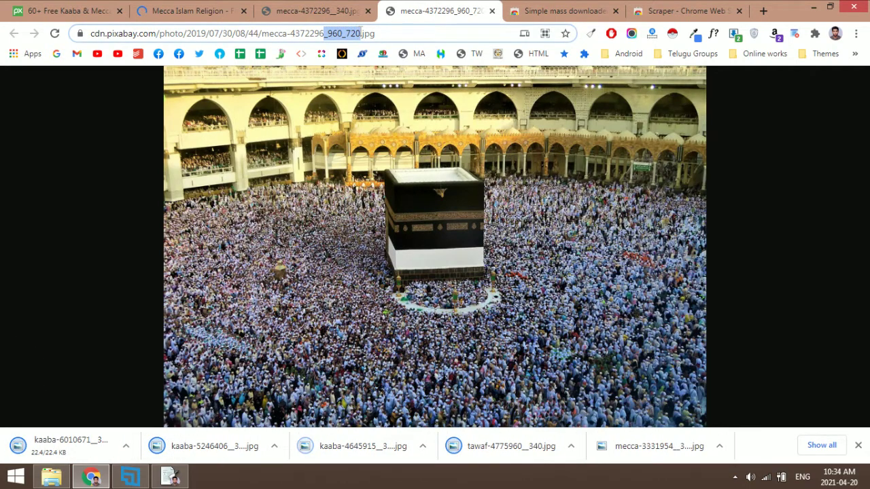
click(324, 7)
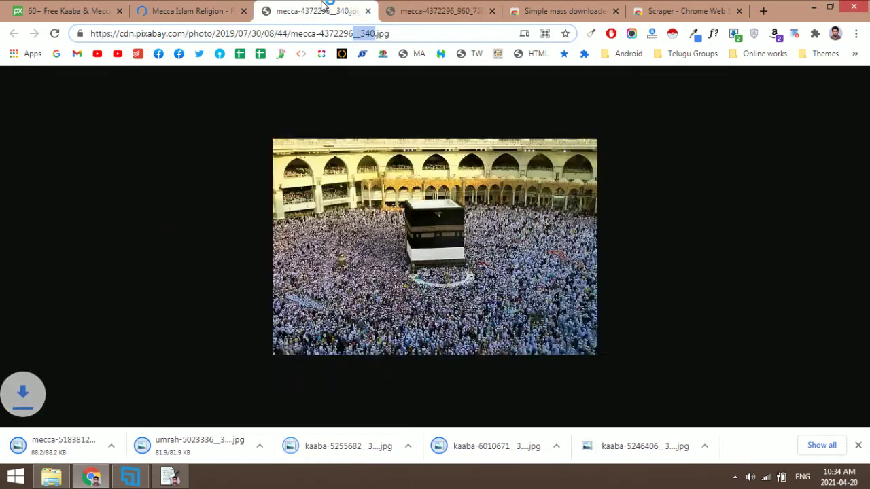
click(368, 11)
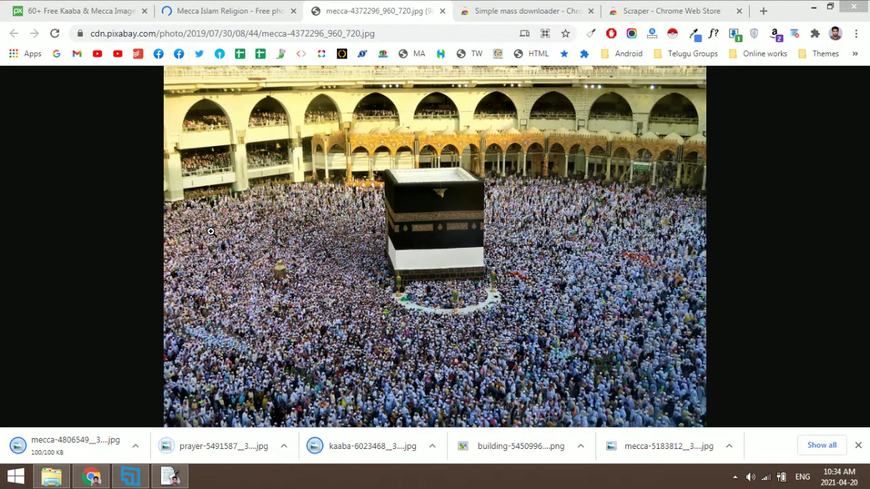
- Paste the scraped Pixabay URL list into Sublime Text and select a __340 size tag
text(_960_720)
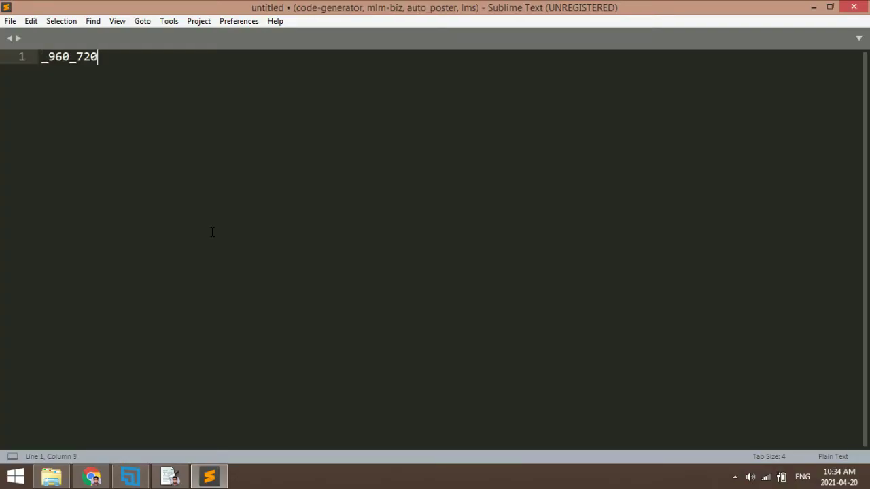
key(ctrl+v)
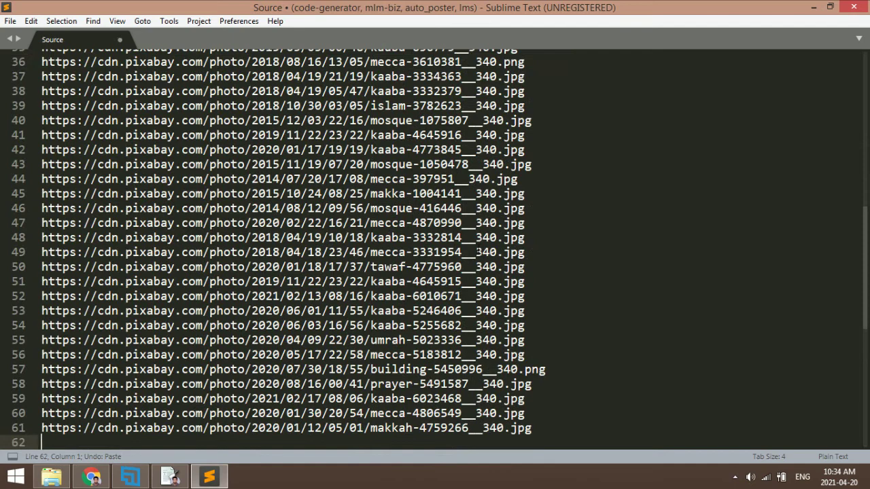
drag(462, 223, 489, 223)
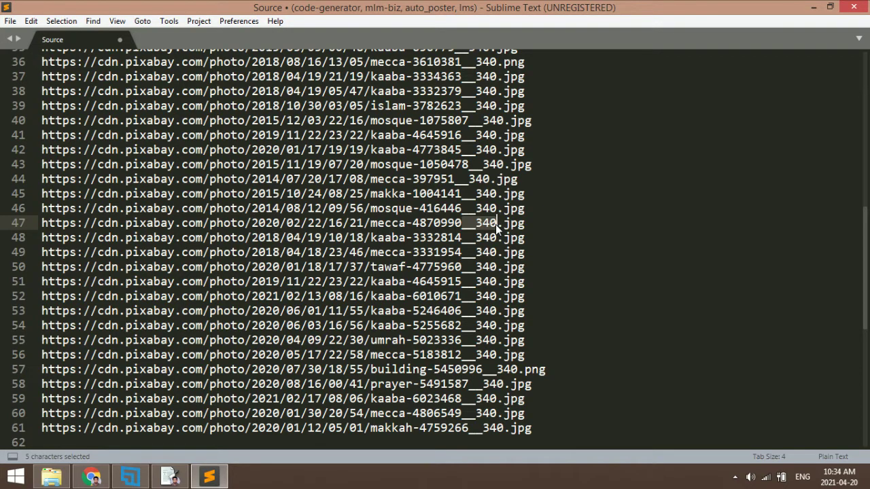
- Replace every __340 with _960_720 and select all the edited URLs
key(ctrl+f)
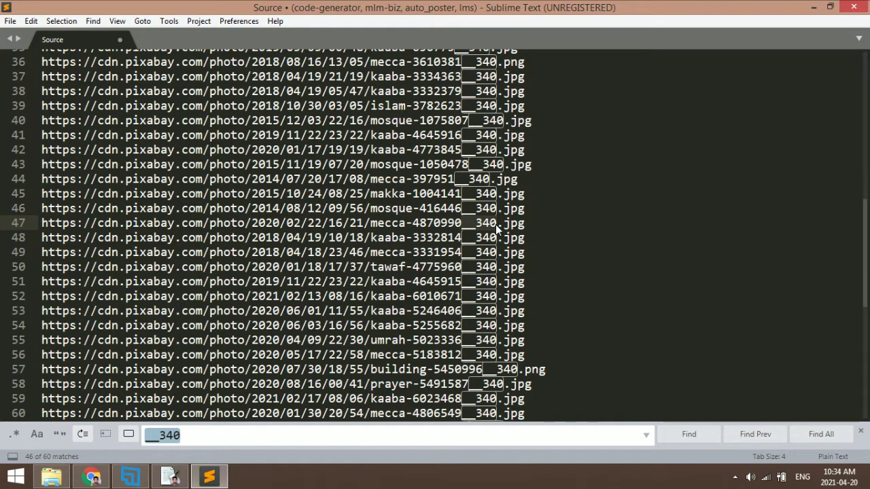
key(ctrl+h)
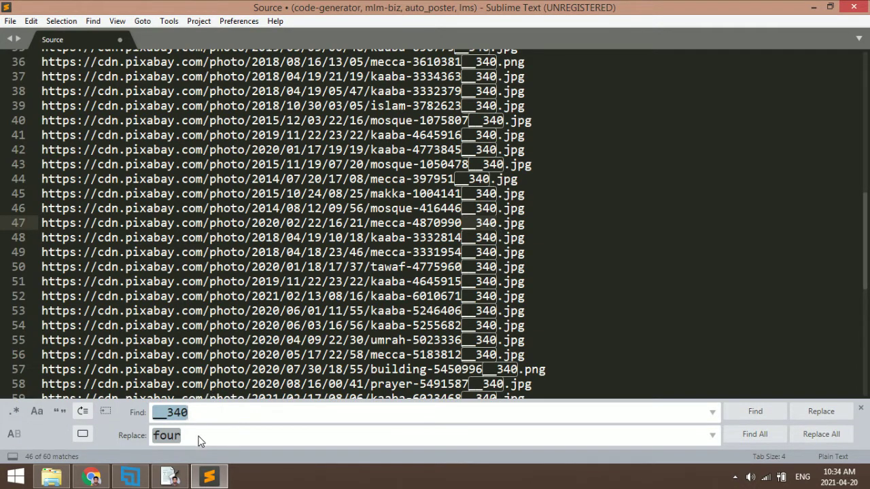
key(BackSpace)
key(ctrl+v)
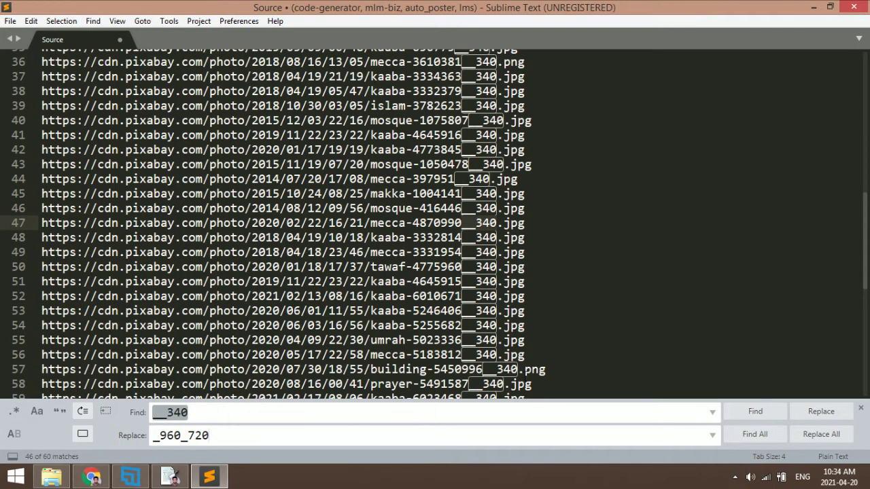
click(812, 438)
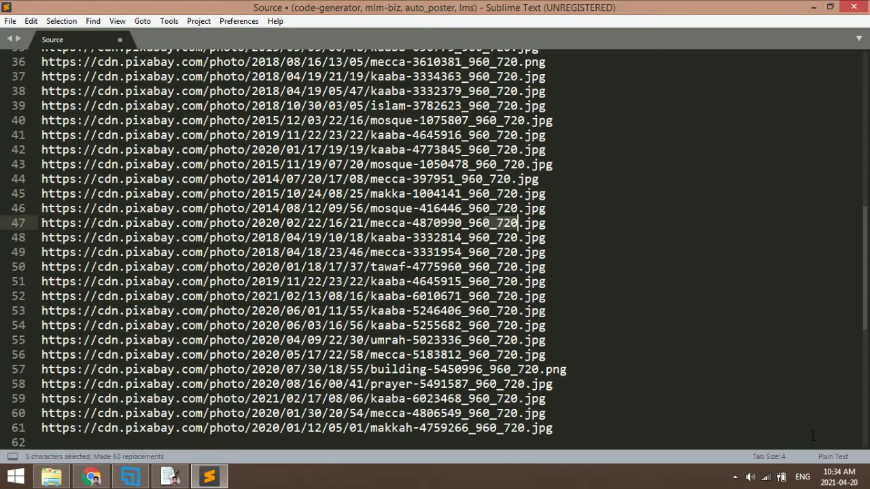
click(602, 266)
key(ctrl+a)
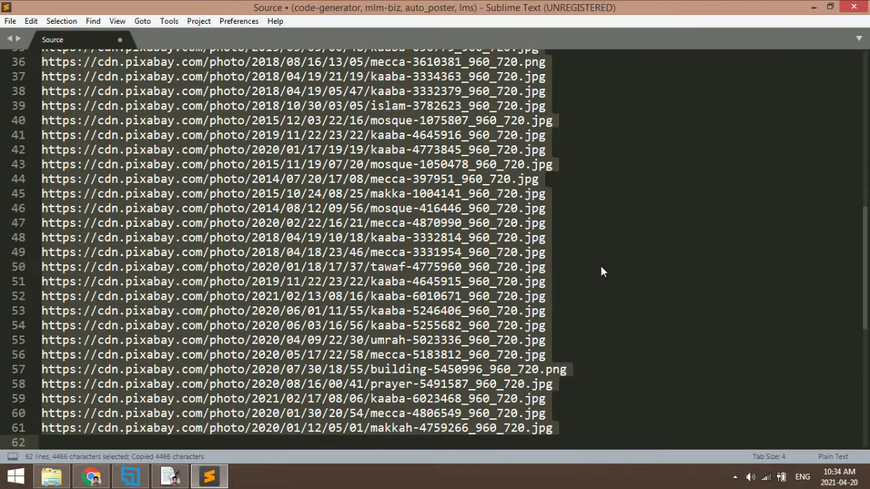
key(alt+Tab)
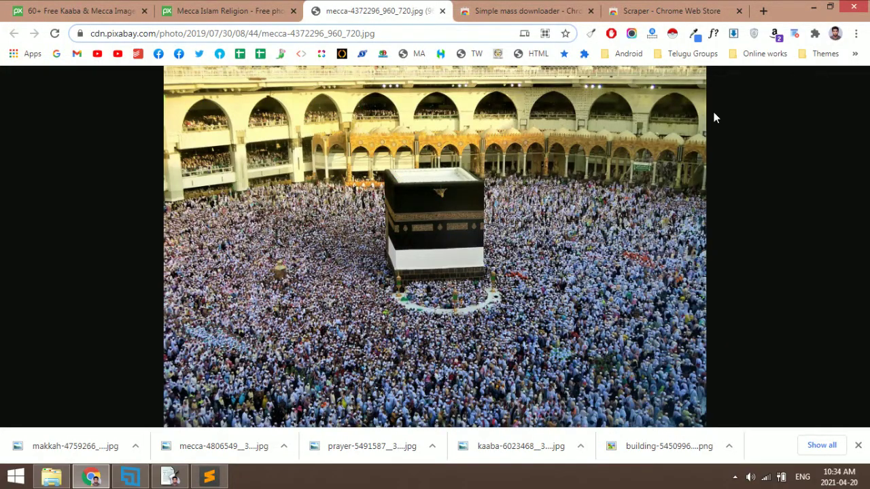
- Paste the 60 edited _960_720 links into Simple mass downloader's Download List and start them
click(733, 33)
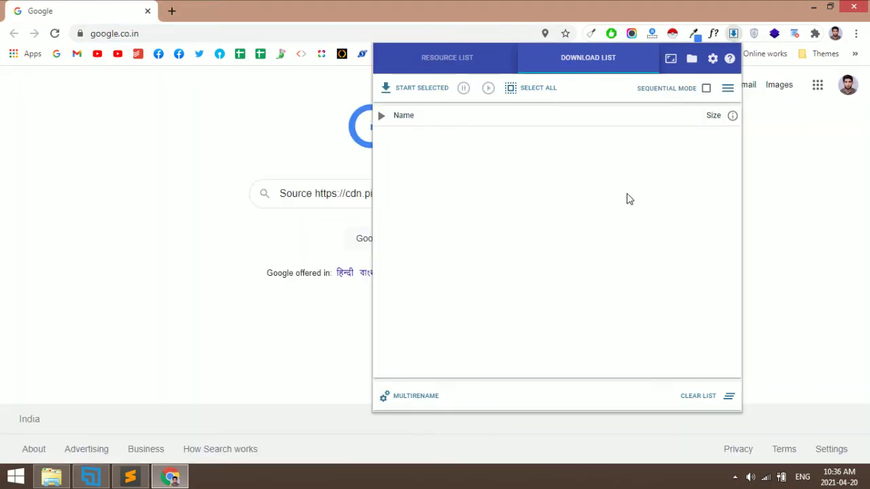
key(ctrl+v)
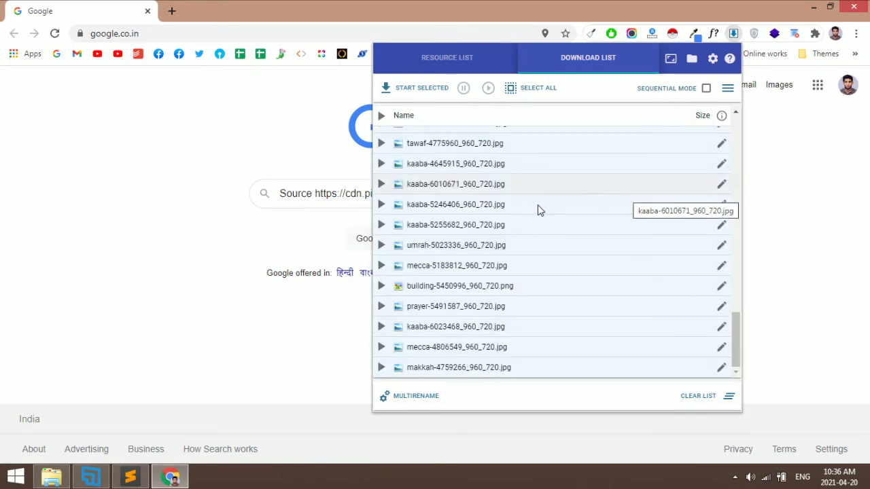
scroll(538, 204, up, 5)
scroll(537, 205, up, 5)
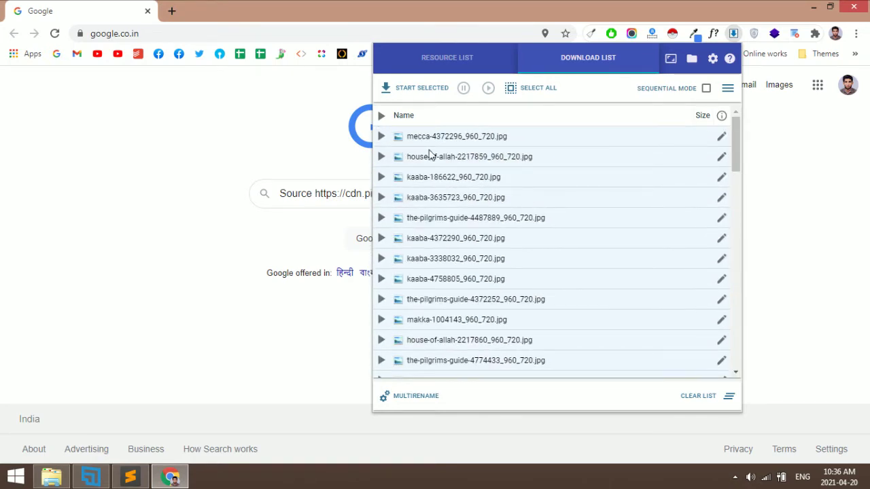
click(416, 97)
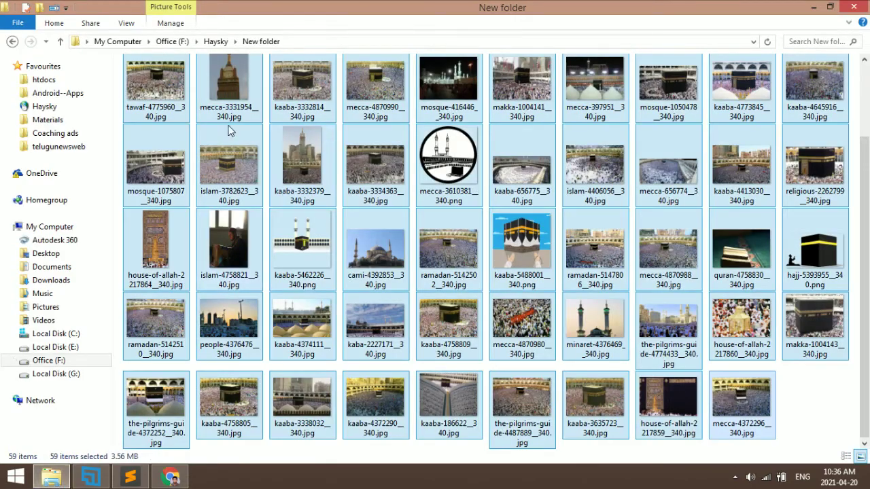
- Compare an old 340 image in New folder with the new mecca-4372296 image in Haysky
click(218, 100)
click(131, 102)
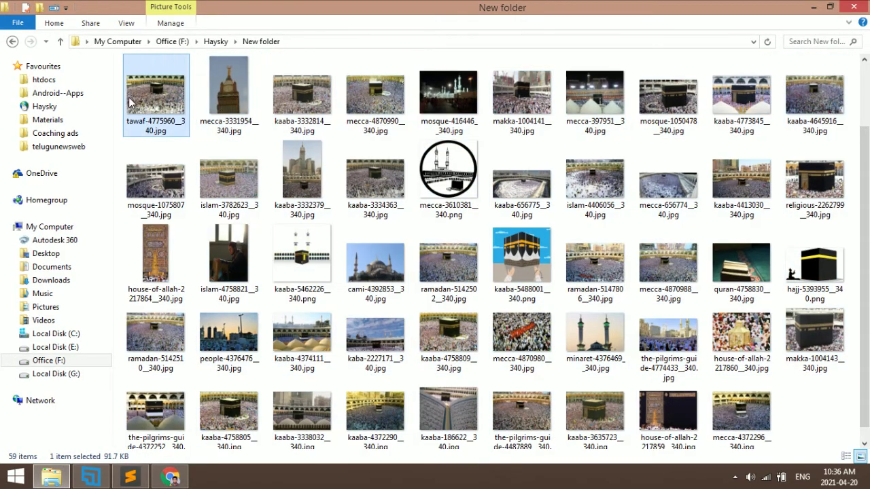
scroll(156, 102, up, 1)
click(170, 92)
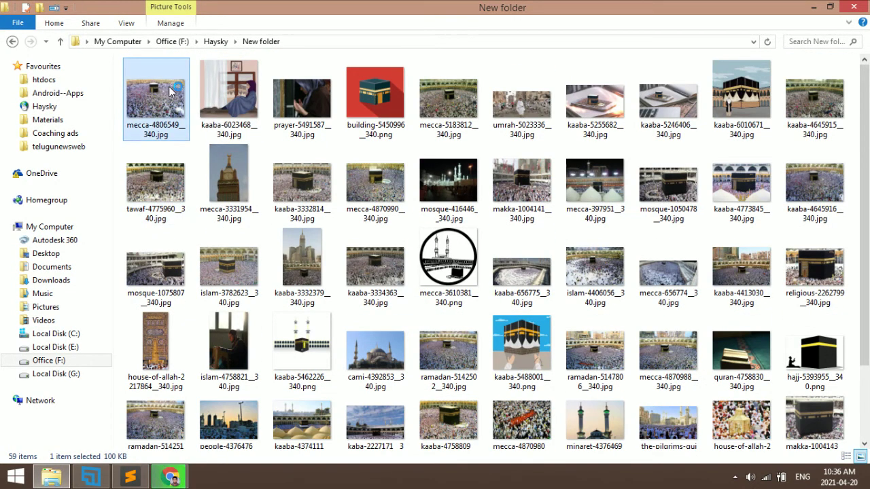
mouse_move(155, 100)
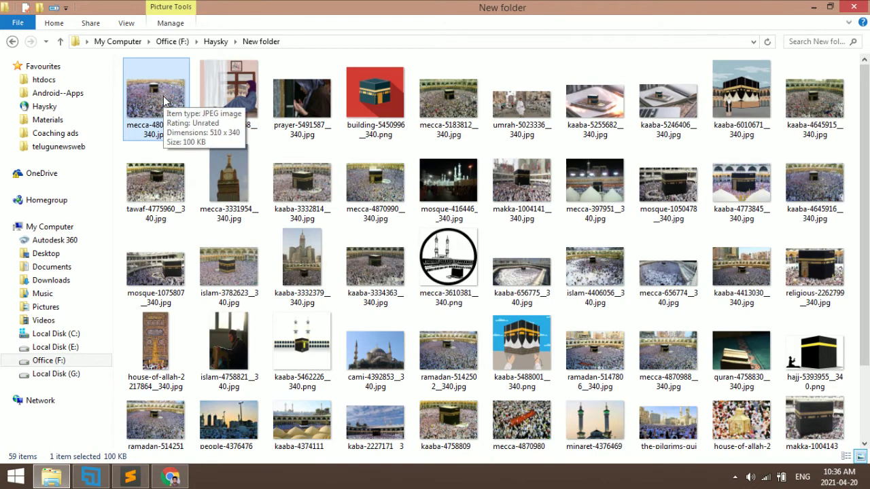
key(BackSpace)
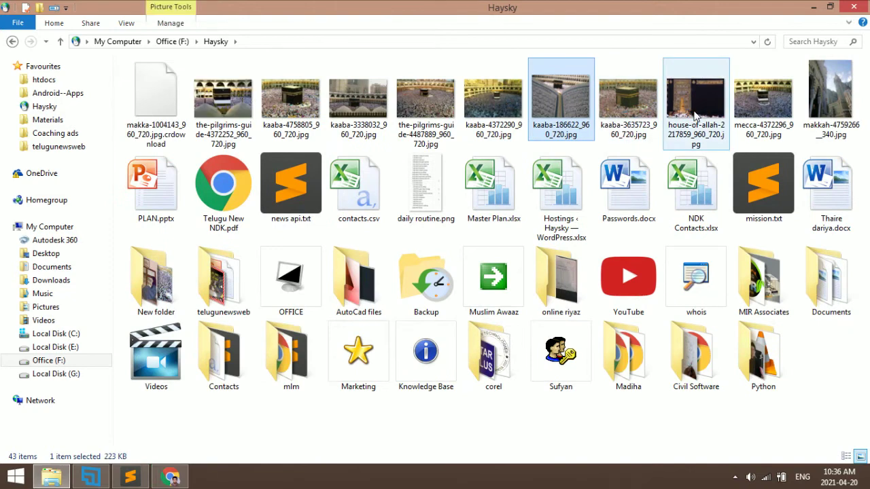
click(694, 117)
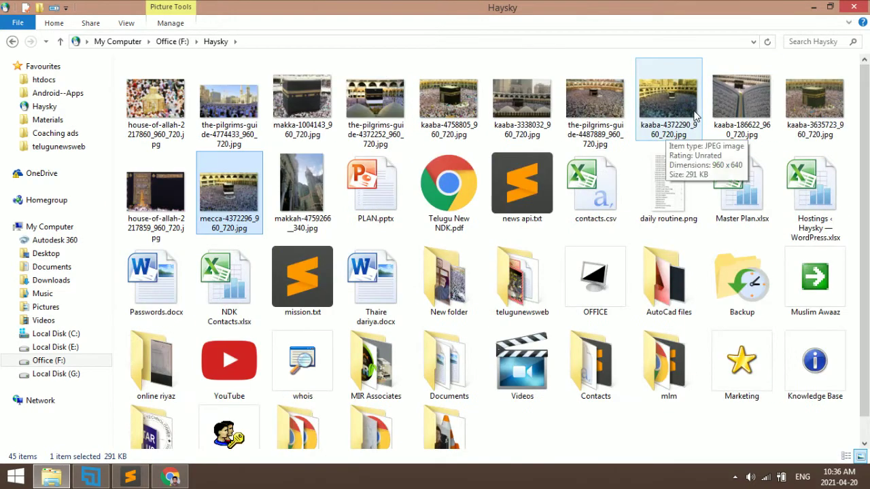
key(alt+Tab)
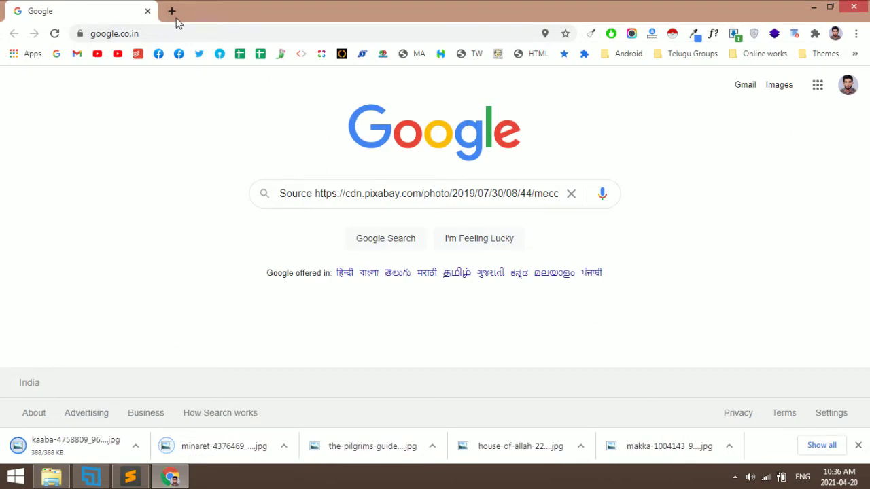
- Delete the leftover text from the Google search box and close the downloads bar
click(335, 193)
key(ctrl+a)
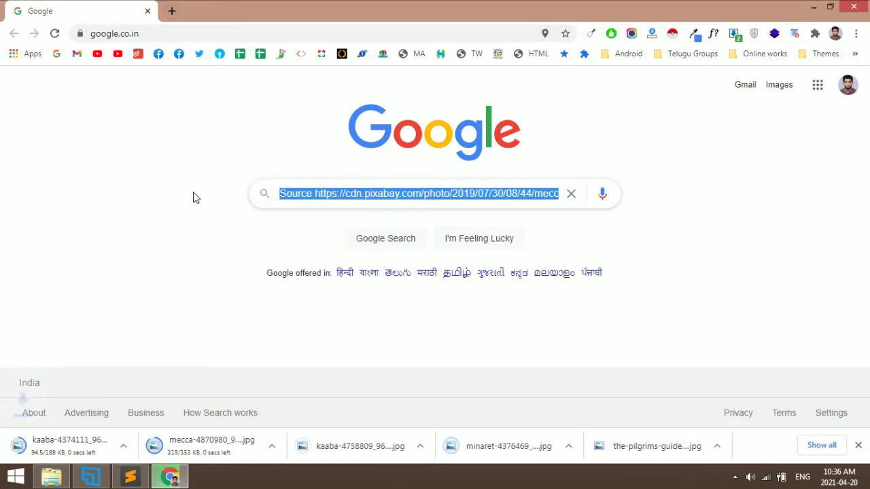
key(BackSpace)
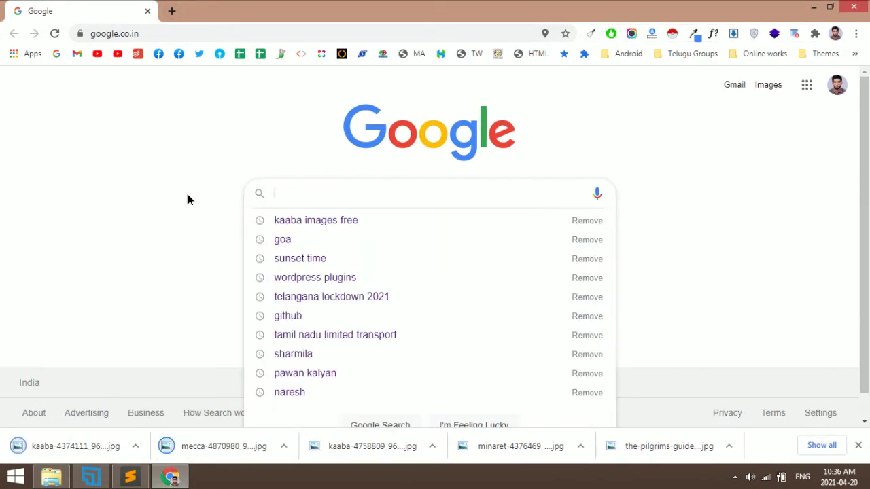
click(188, 199)
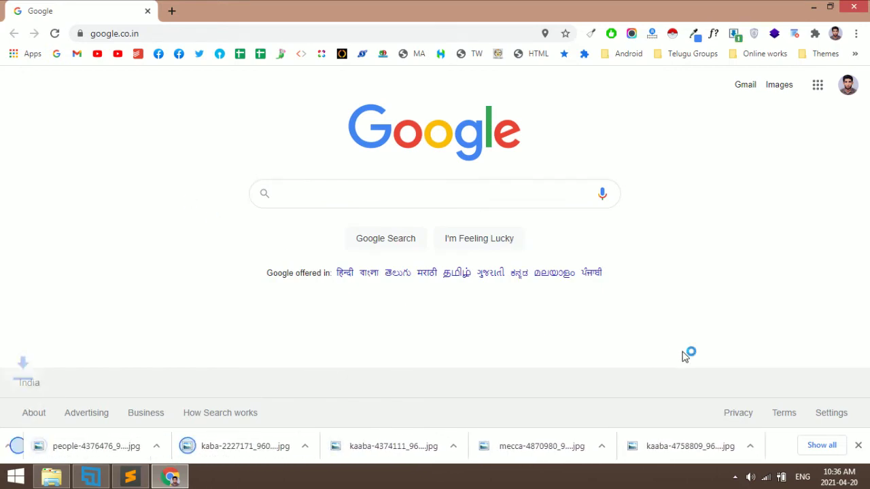
click(857, 445)
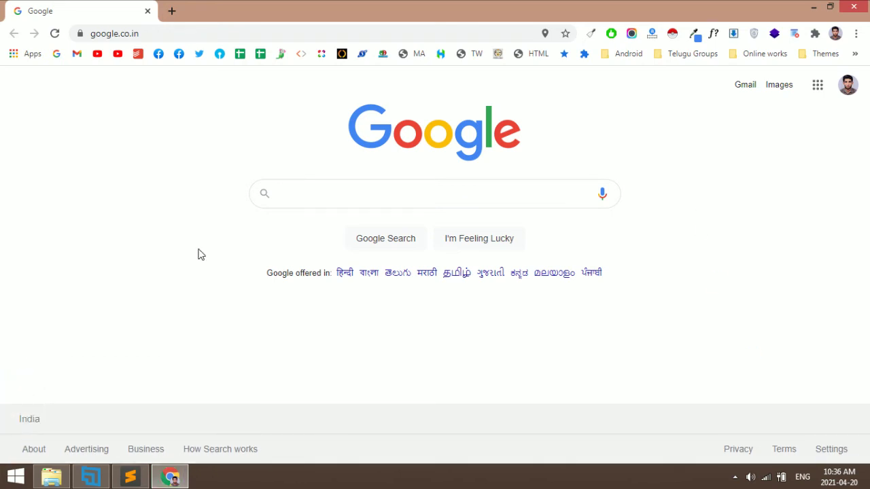
- Select all entries in the mass downloader list and clear all inactive items
click(735, 34)
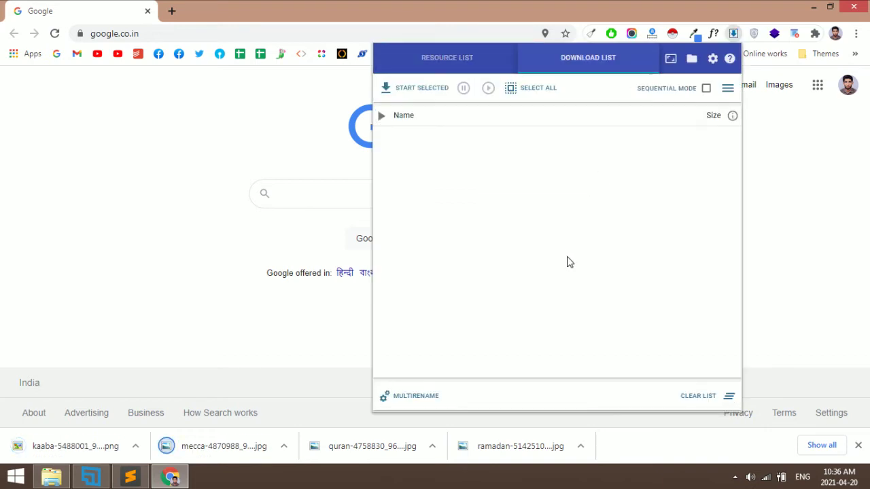
click(401, 89)
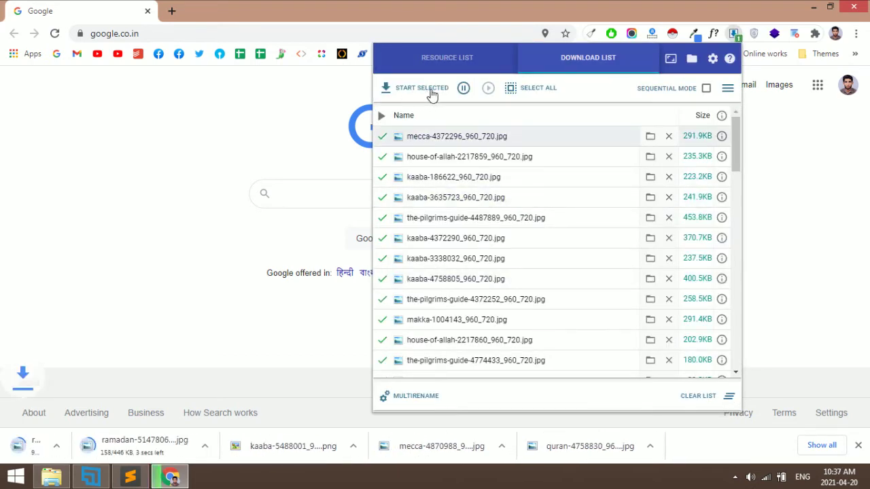
click(508, 226)
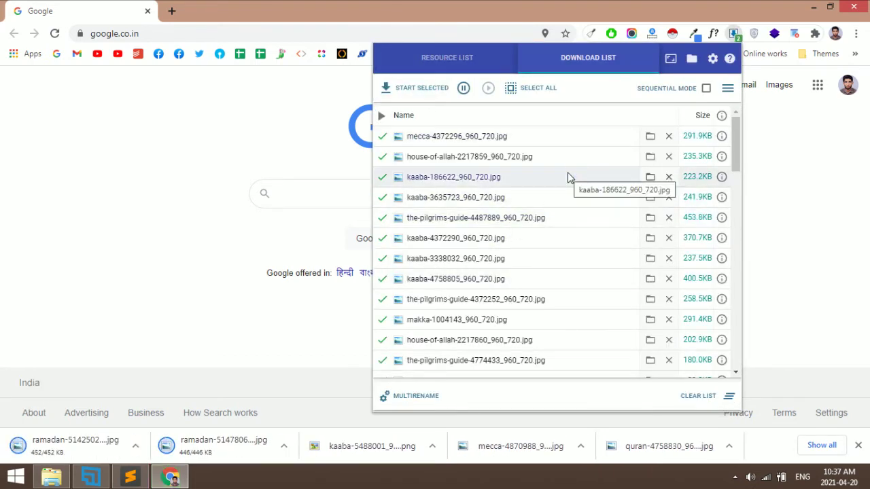
key(ctrl+a)
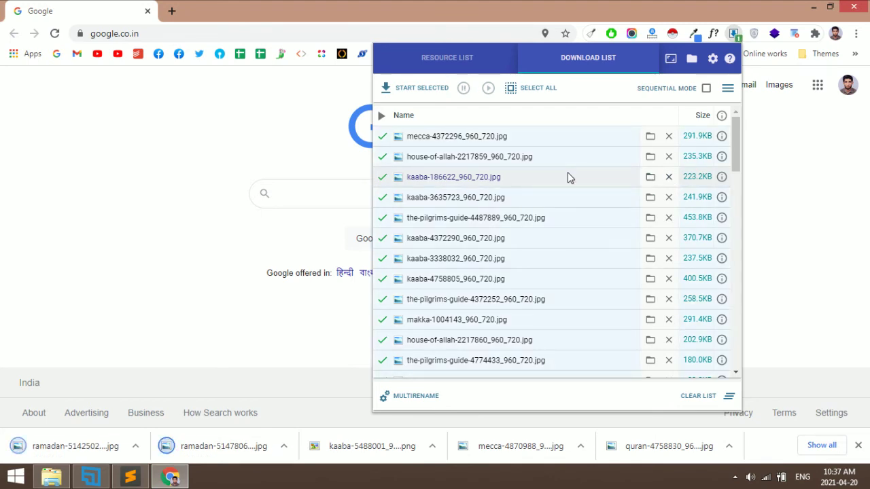
click(699, 395)
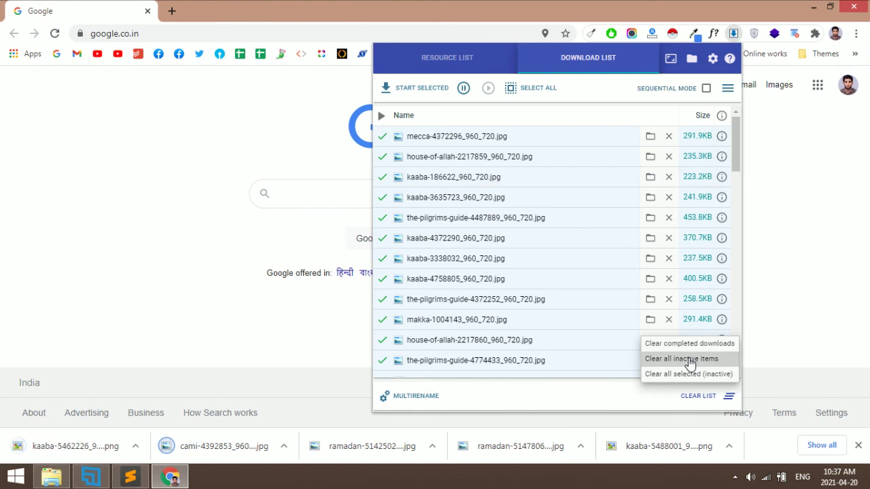
click(699, 401)
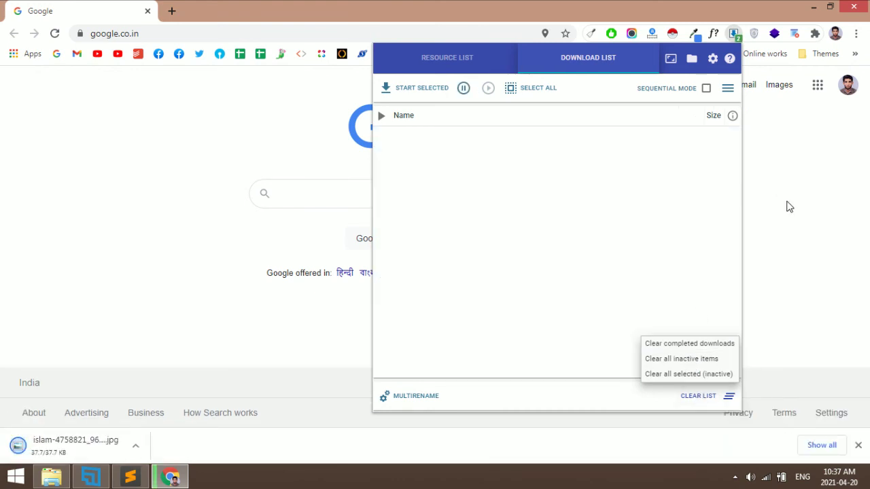
click(788, 206)
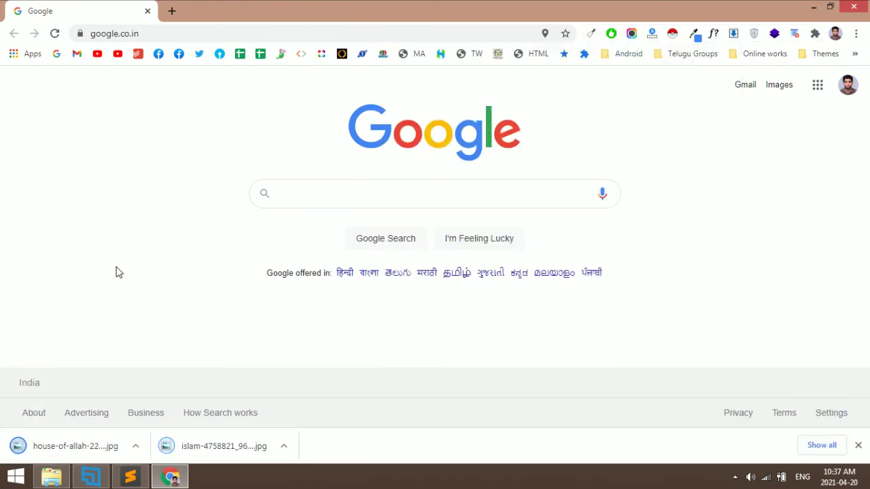